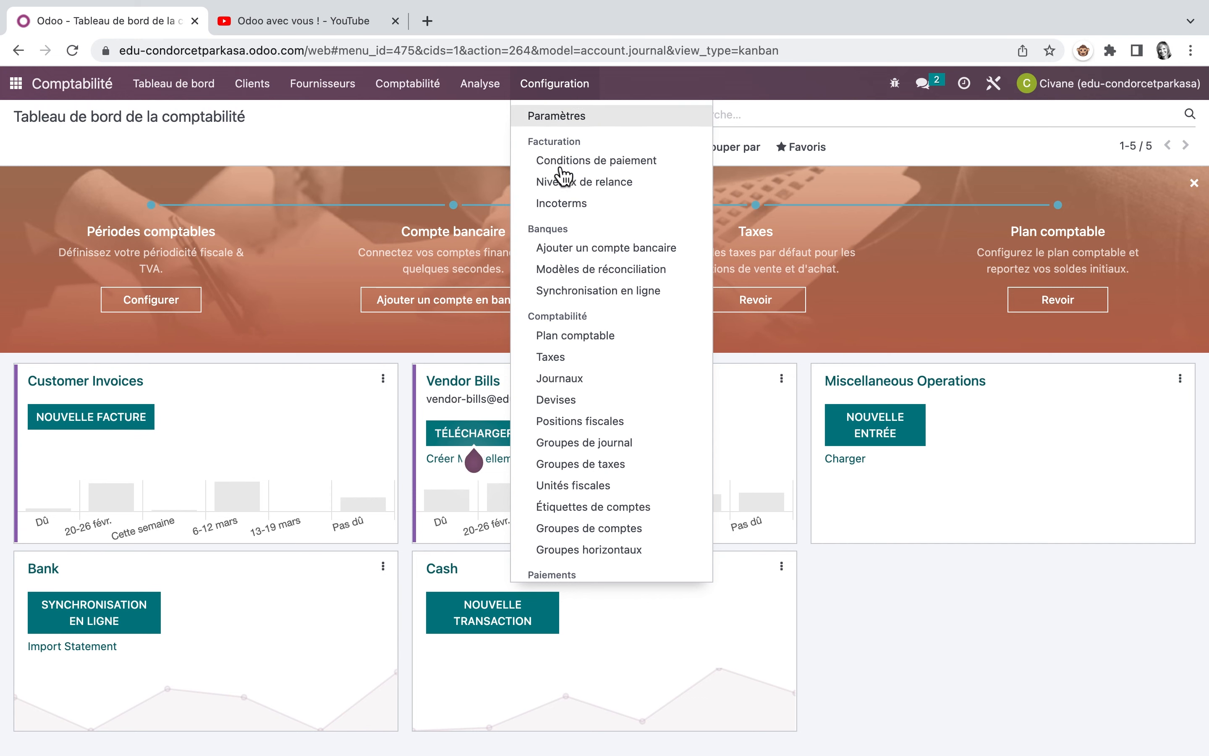
Create account 614000 named "Assurance" within group 61 of the chart of accounts and save it.
{"action": "left_click", "coordinate": [581, 337]}
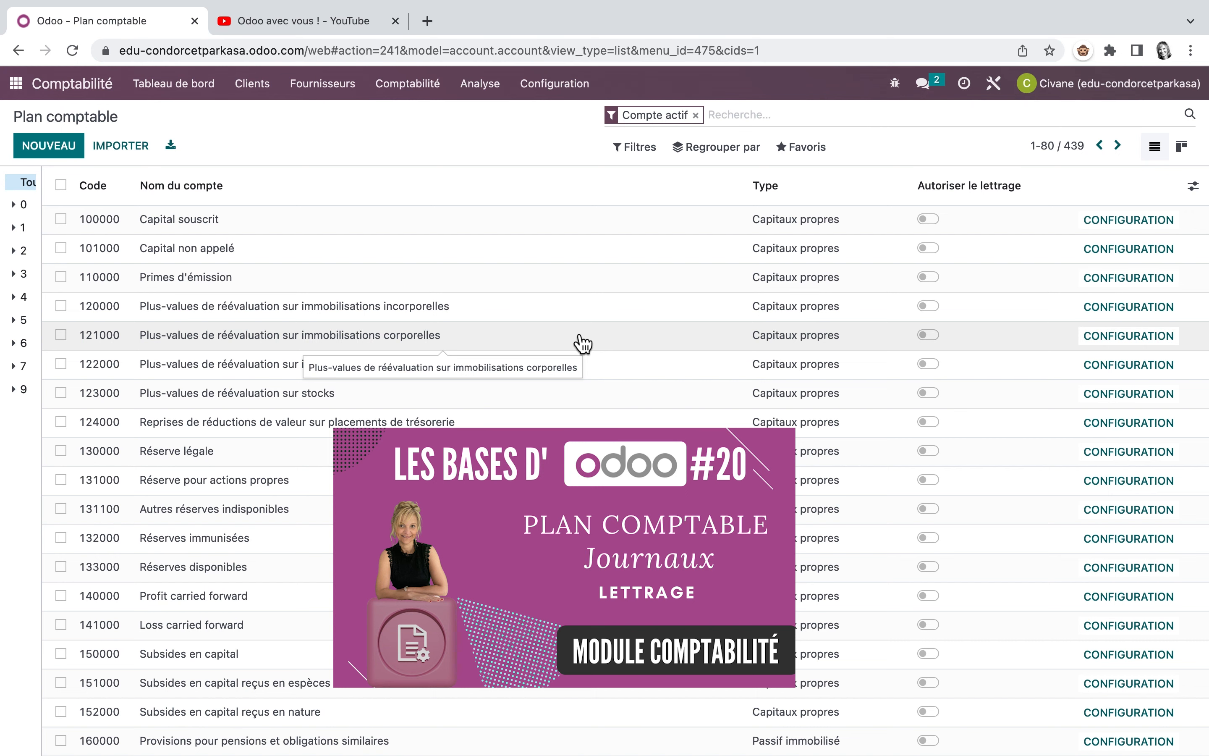
{"action": "left_click", "coordinate": [25, 343]}
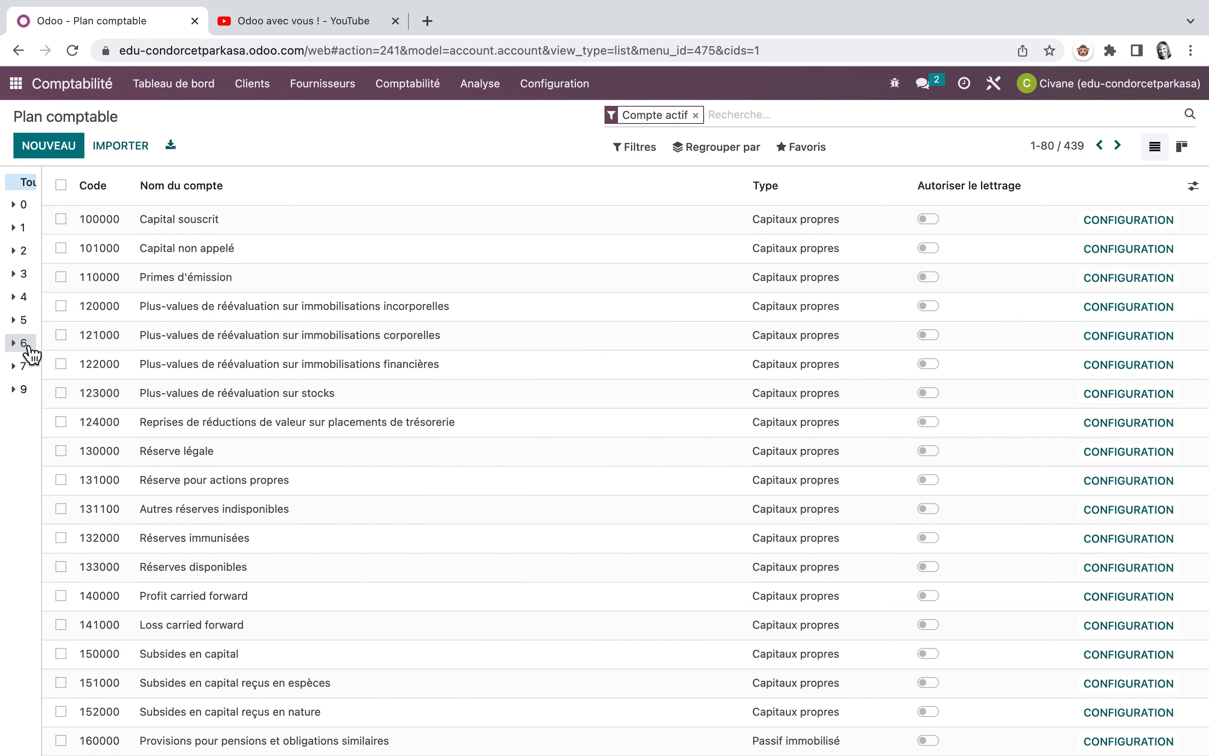
{"action": "left_click", "coordinate": [30, 389]}
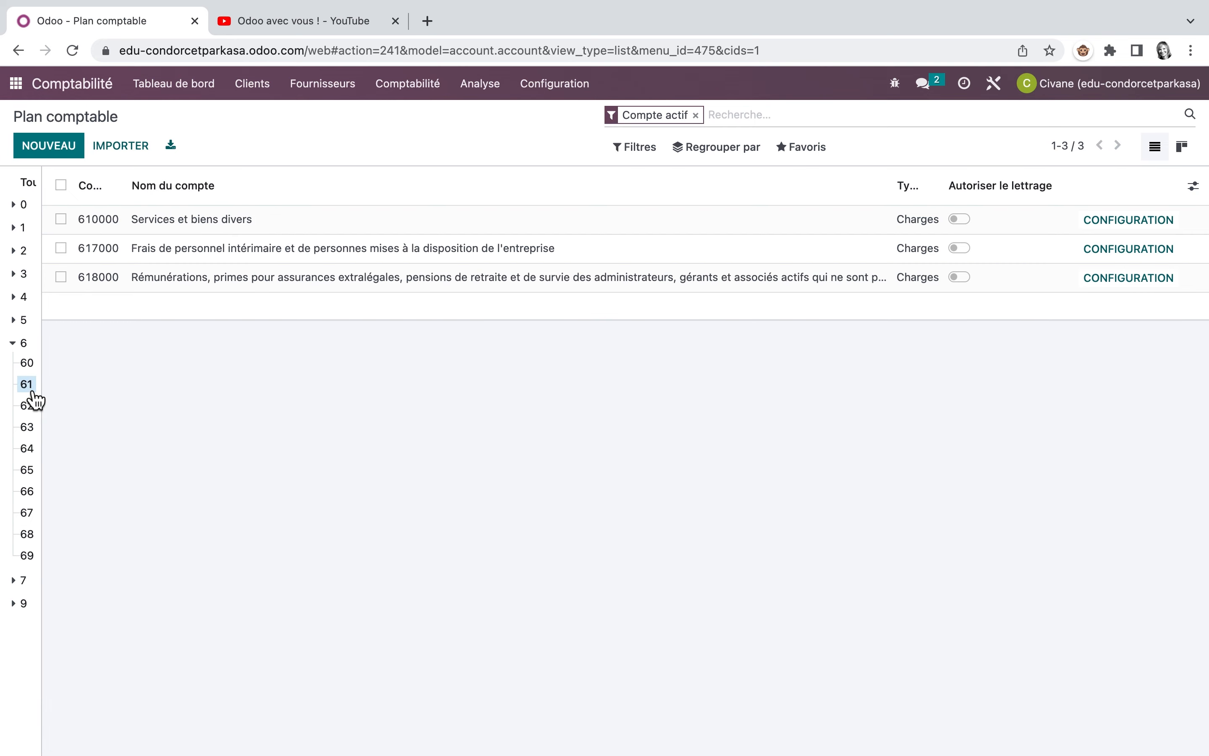
{"action": "left_click", "coordinate": [69, 154]}
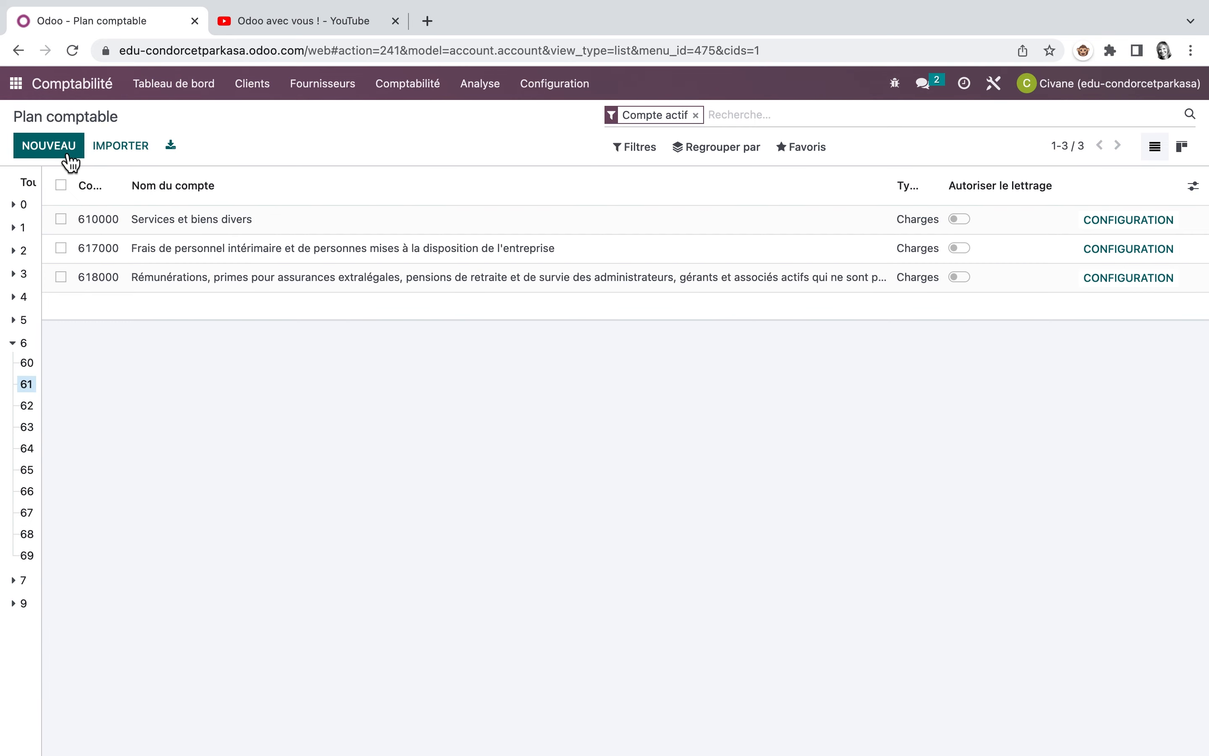
{"action": "type", "text": "61"}
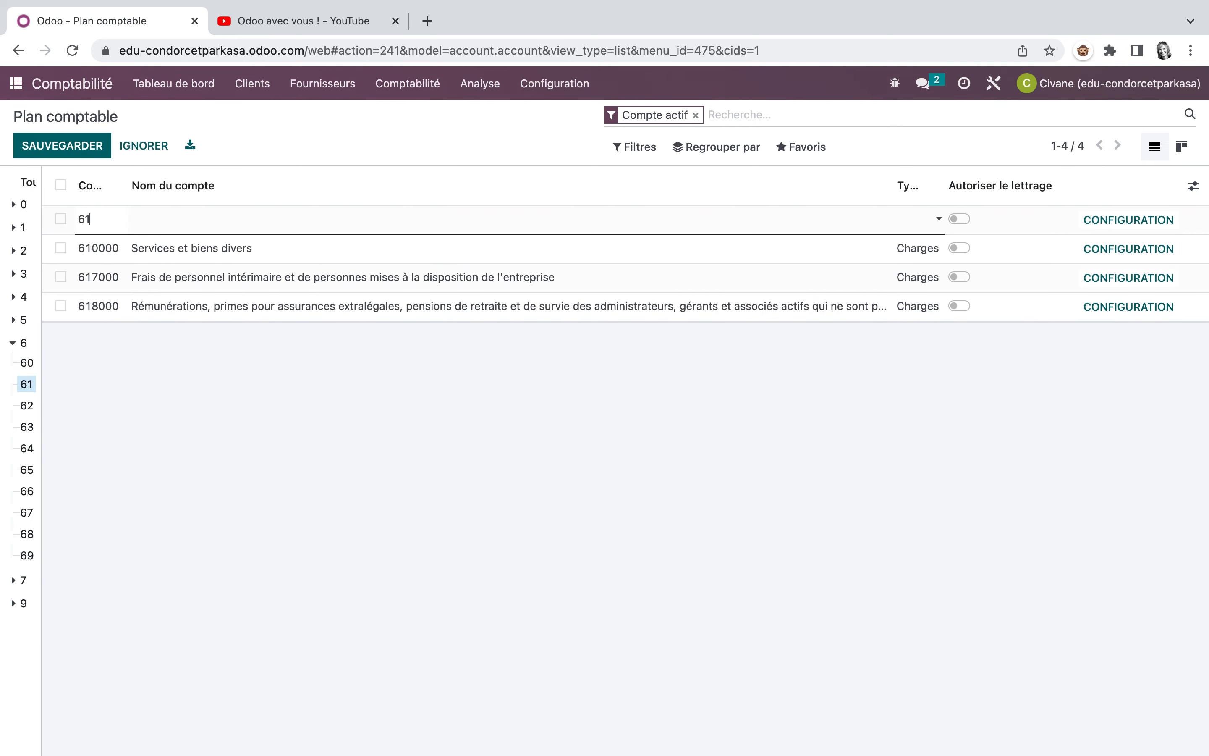
{"action": "type", "text": "4000"}
{"action": "key", "text": "Tab"}
{"action": "type", "text": "Assurance"}
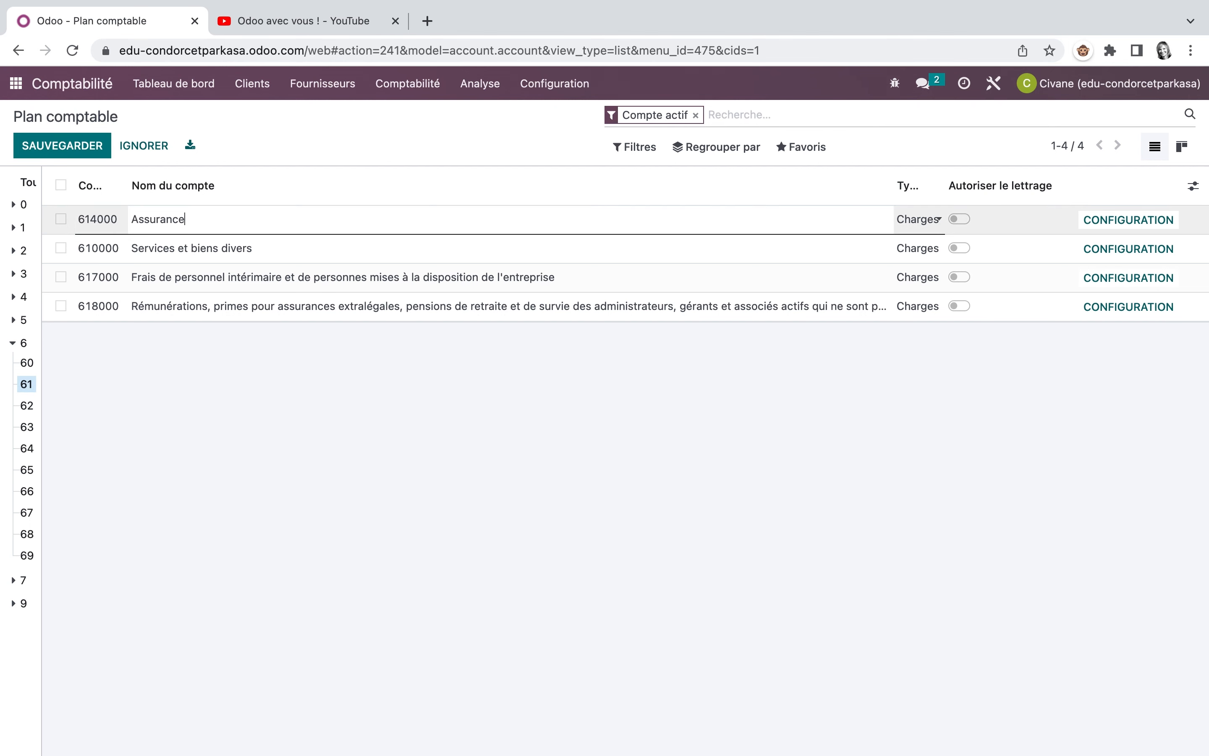
{"action": "left_click", "coordinate": [80, 150]}
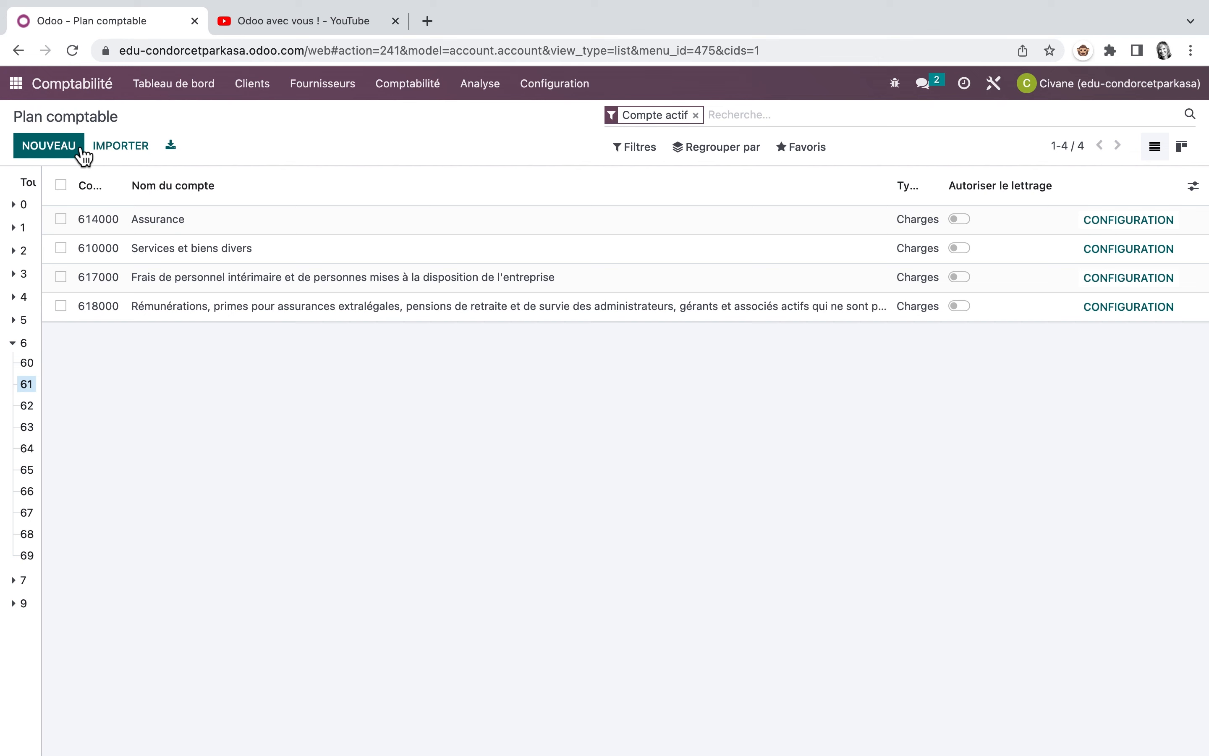
Review the configuration of account 614000 Assurance and the journal items behind its balance.
{"action": "left_click", "coordinate": [1125, 221]}
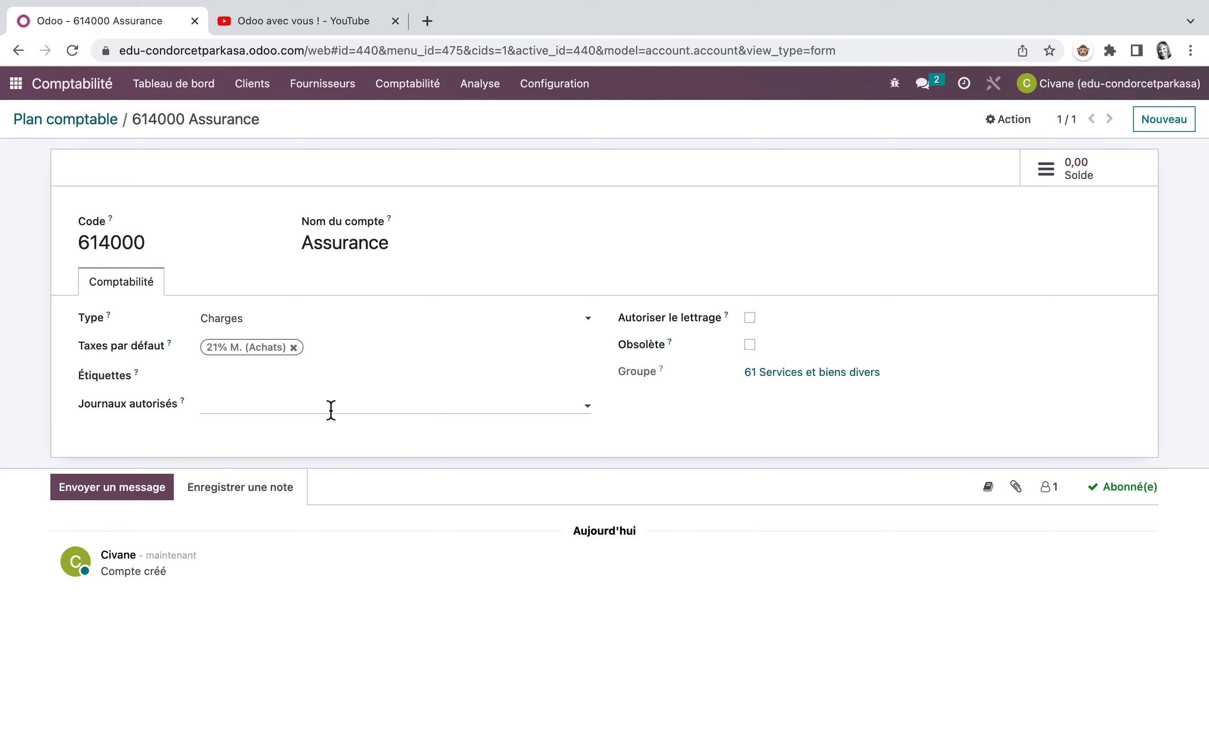
{"action": "mouse_move", "coordinate": [184, 399]}
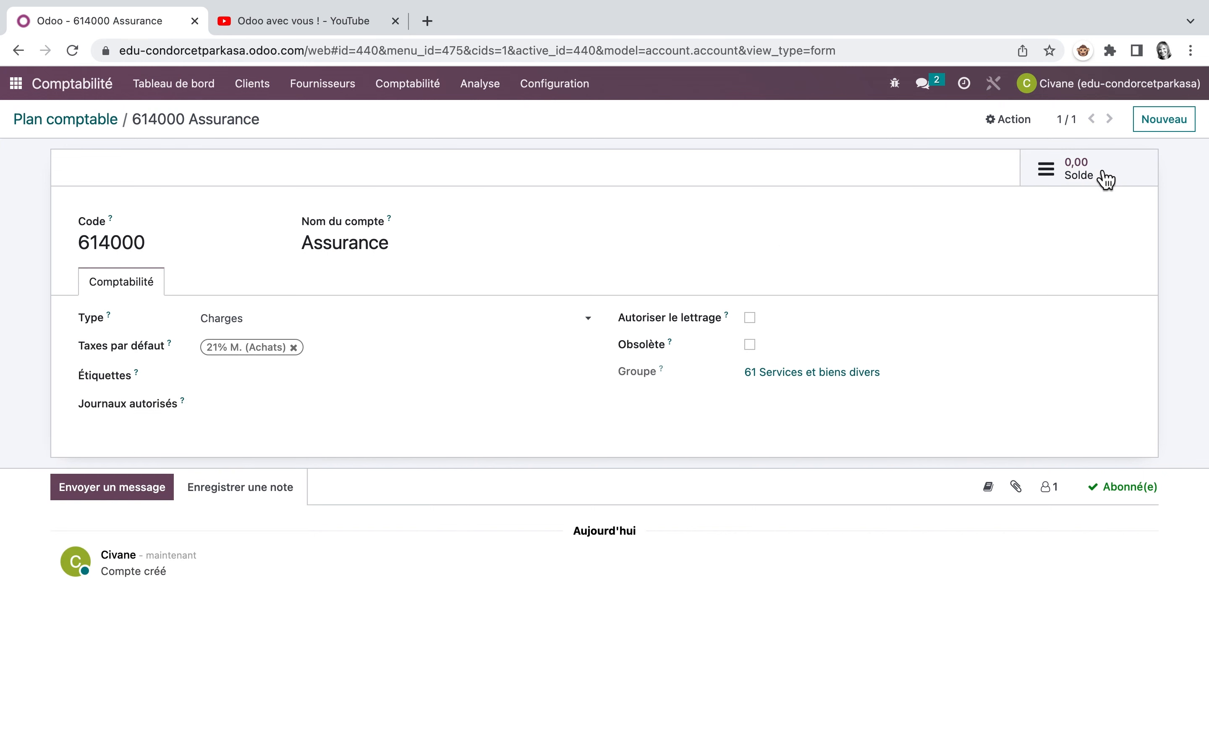
{"action": "left_click", "coordinate": [1085, 170]}
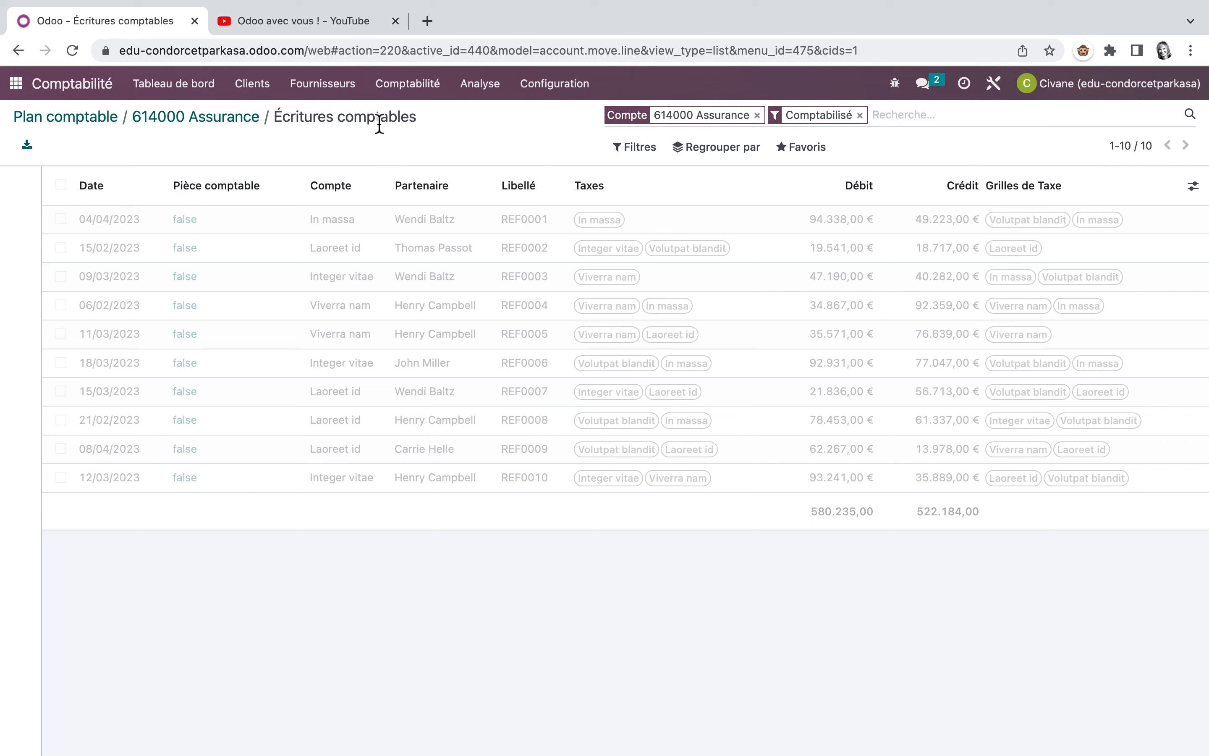
Start a new vendor bill and open a new partner form for the supplier "Assurances fédérales".
{"action": "left_click", "coordinate": [324, 84]}
{"action": "left_click", "coordinate": [329, 116]}
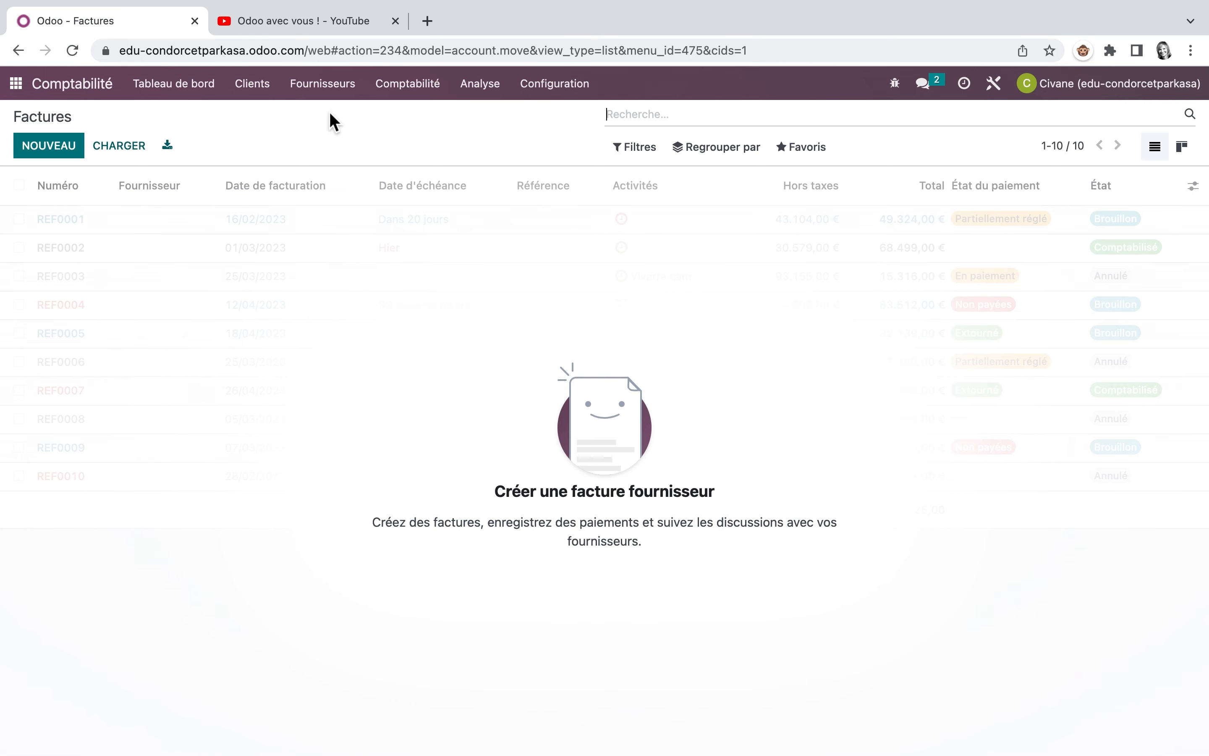
{"action": "left_click", "coordinate": [50, 155]}
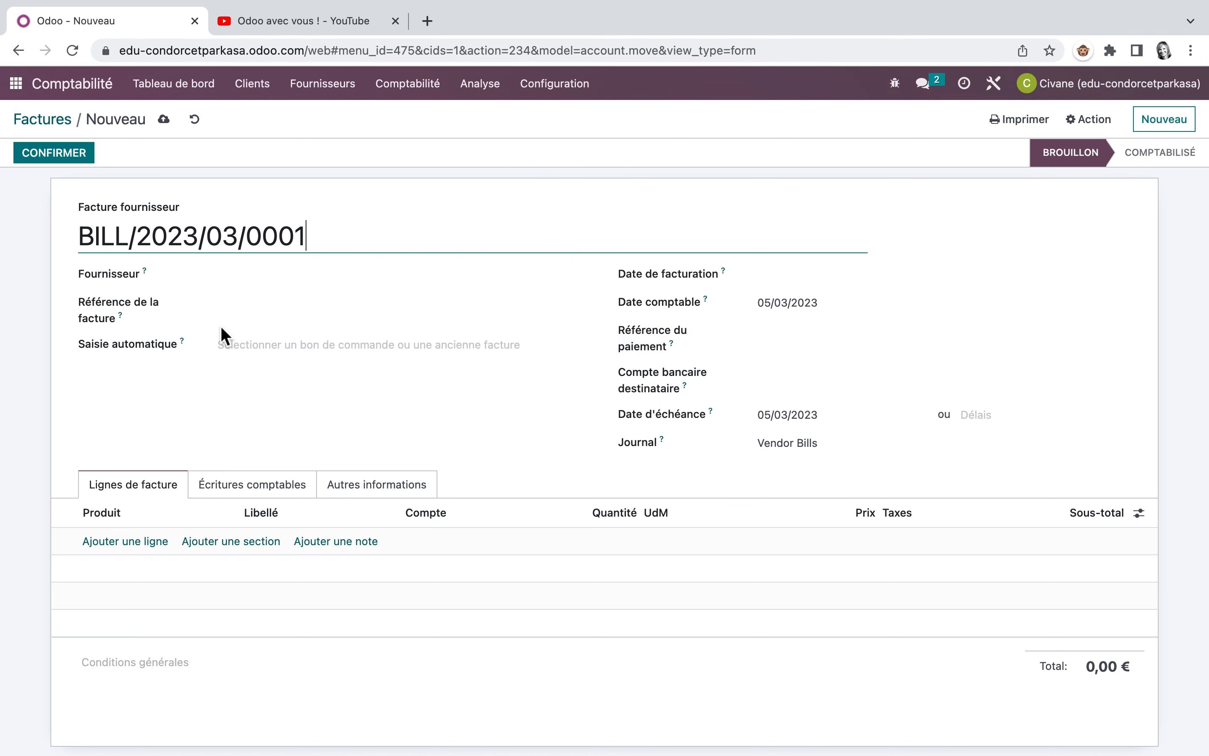
{"action": "left_click", "coordinate": [240, 278]}
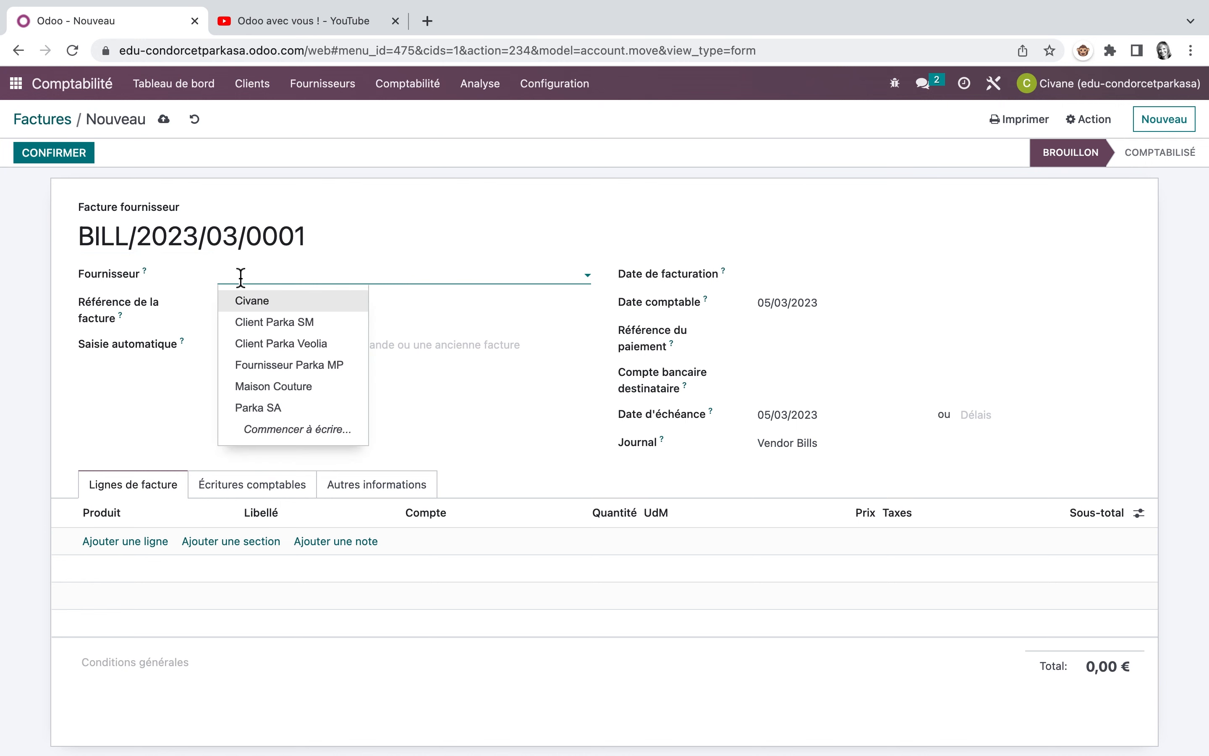
{"action": "type", "text": "Assurances fédérales"}
{"action": "left_click", "coordinate": [303, 302]}
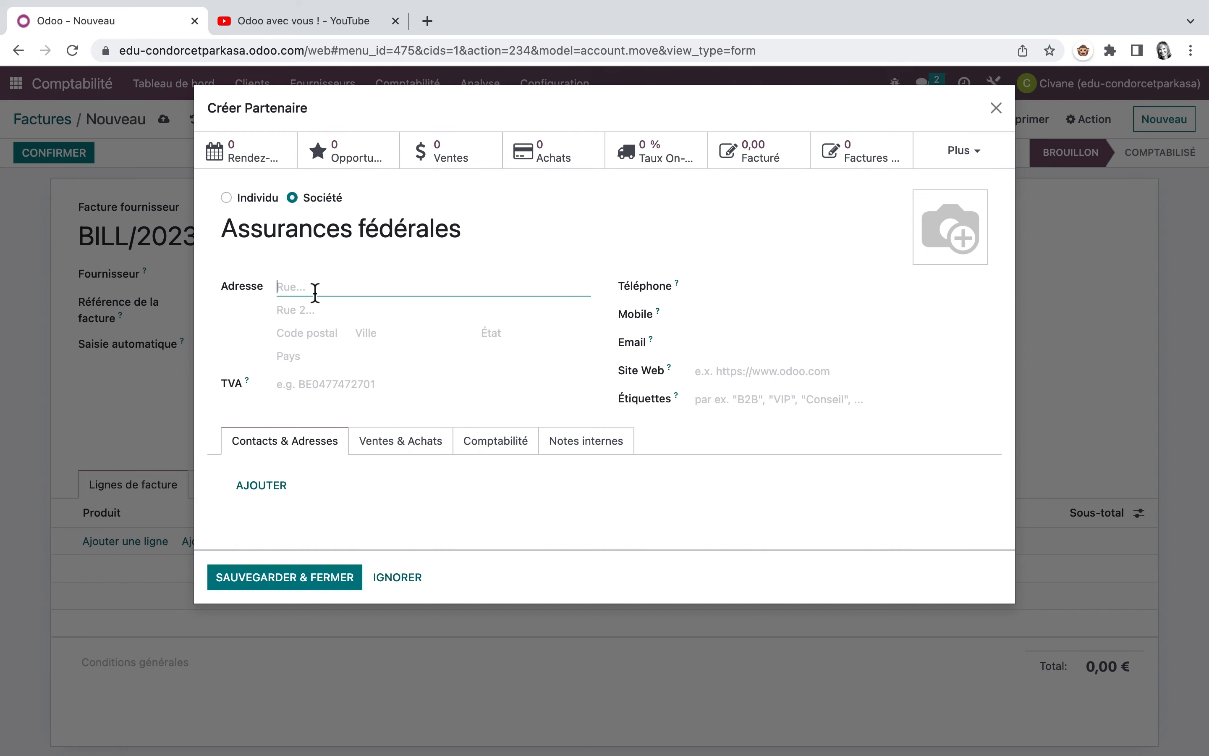
Fill in the supplier's street, postal code and city, and save both the partner and the draft bill.
{"action": "type", "text": "rue de l'assurance, 17"}
{"action": "left_click", "coordinate": [325, 335]}
{"action": "type", "text": "7500"}
{"action": "left_click", "coordinate": [410, 336]}
{"action": "type", "text": "Tournai"}
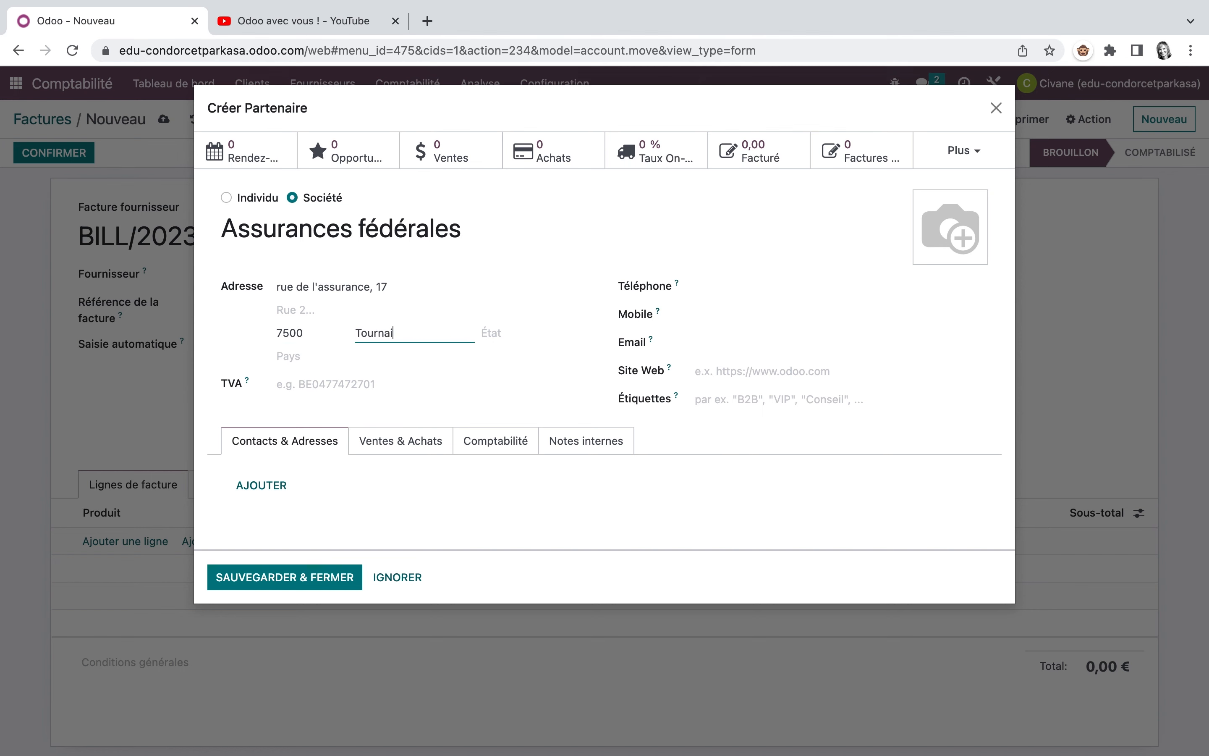
{"action": "left_click", "coordinate": [297, 576]}
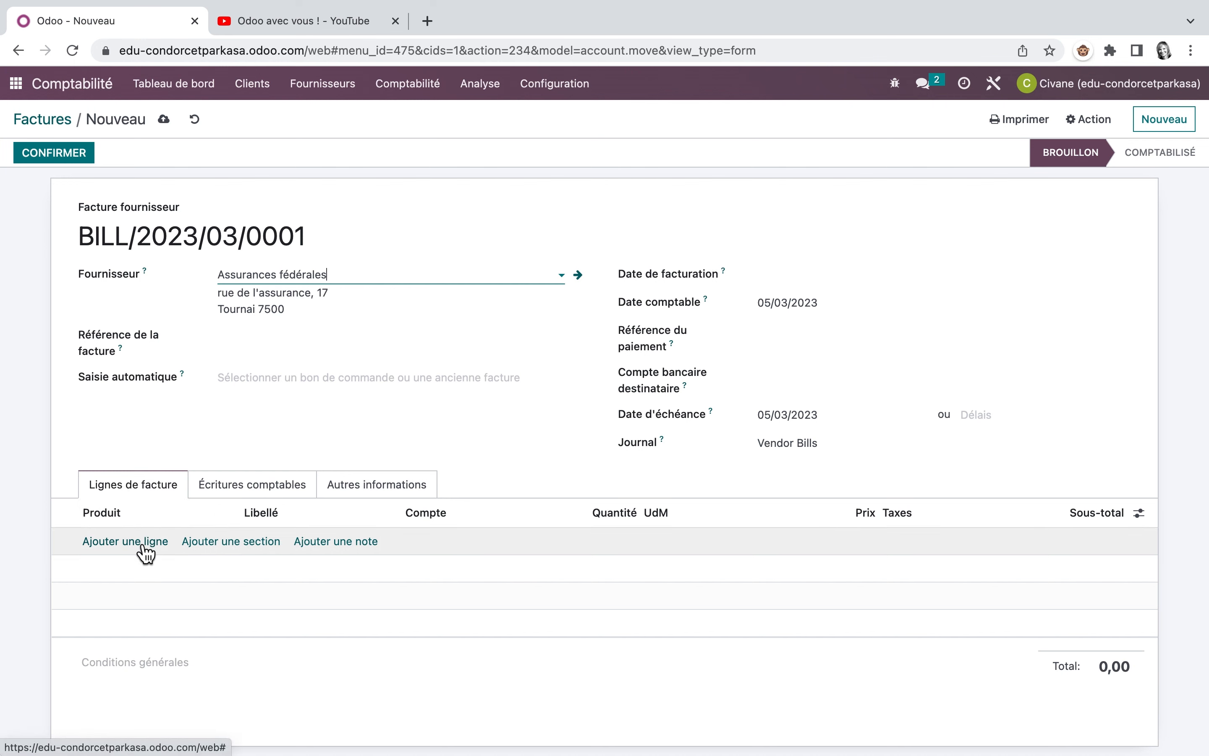
{"action": "left_click", "coordinate": [165, 120]}
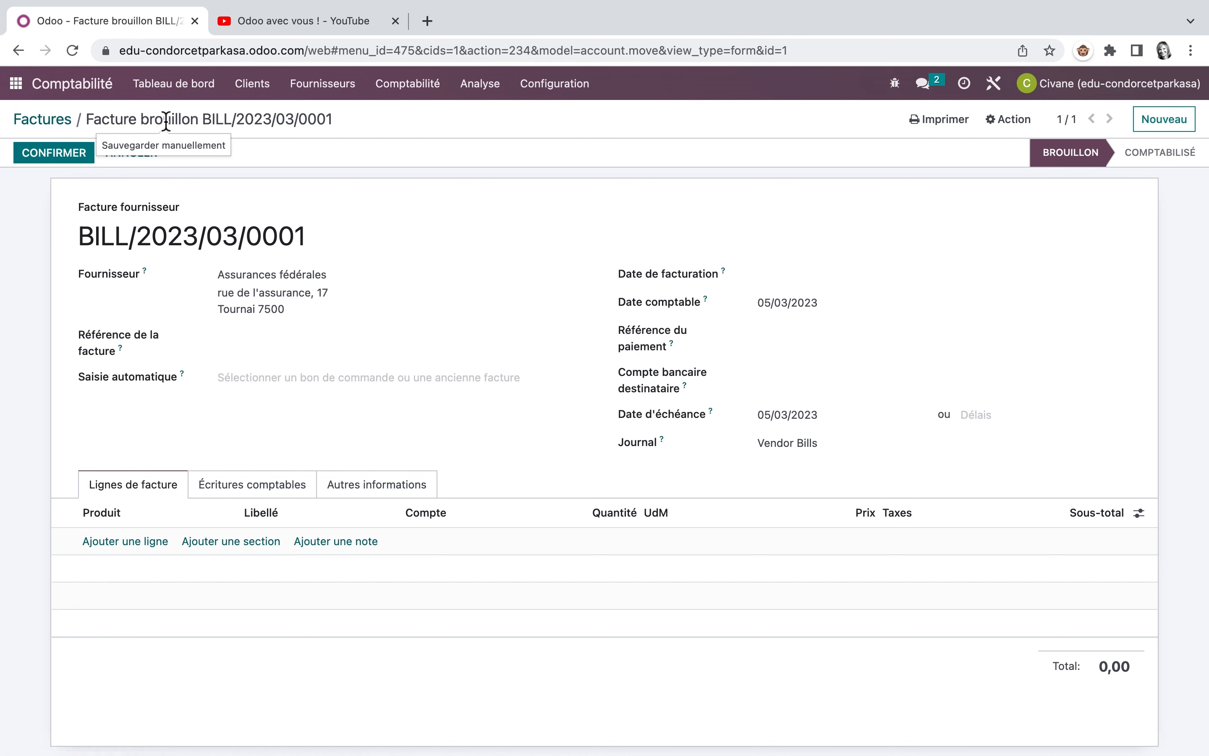
Examine the document digitization options for vendor and customer invoices in the accounting settings.
{"action": "left_click", "coordinate": [569, 83]}
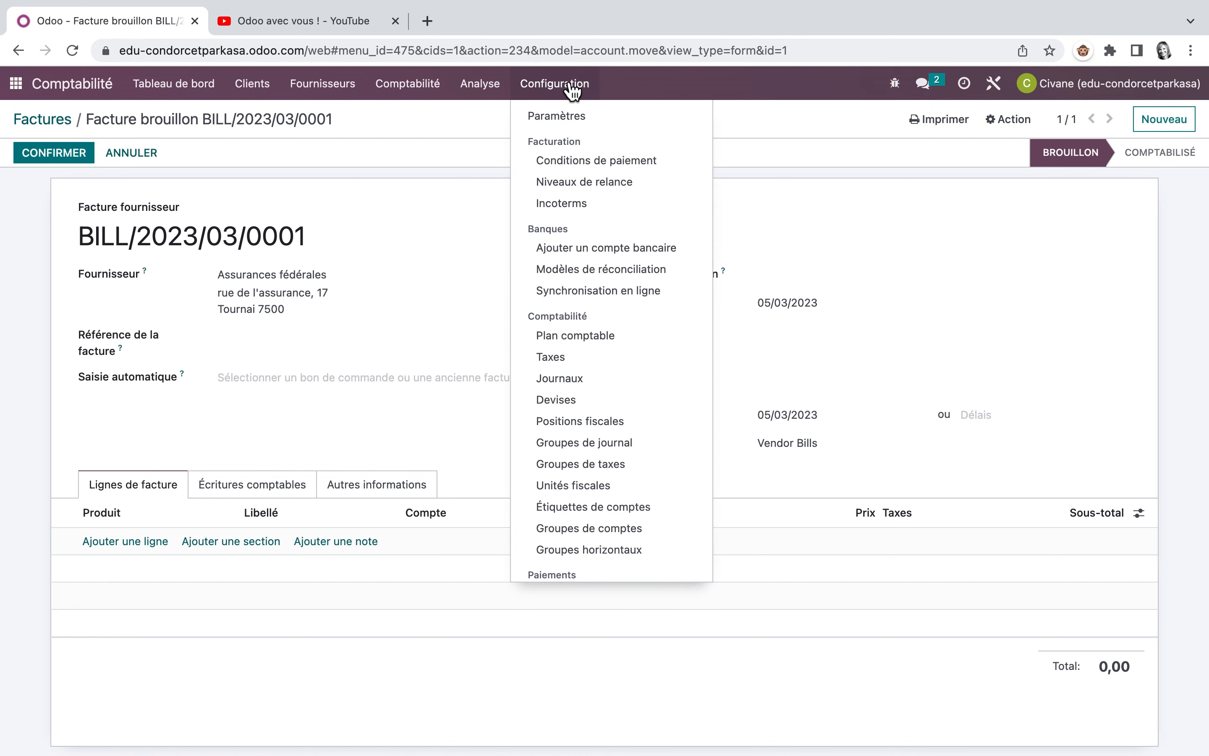
{"action": "left_click", "coordinate": [569, 114]}
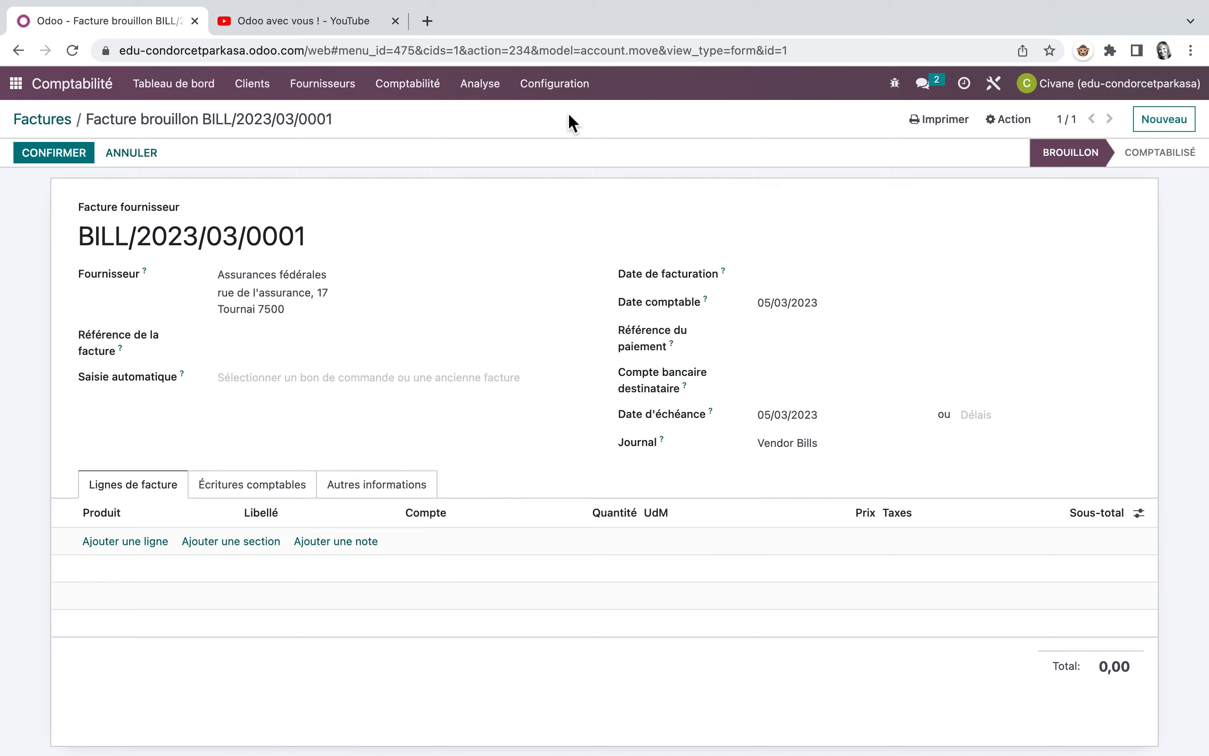
{"action": "scroll", "coordinate": [558, 301], "scroll_direction": "down", "scroll_amount": 20}
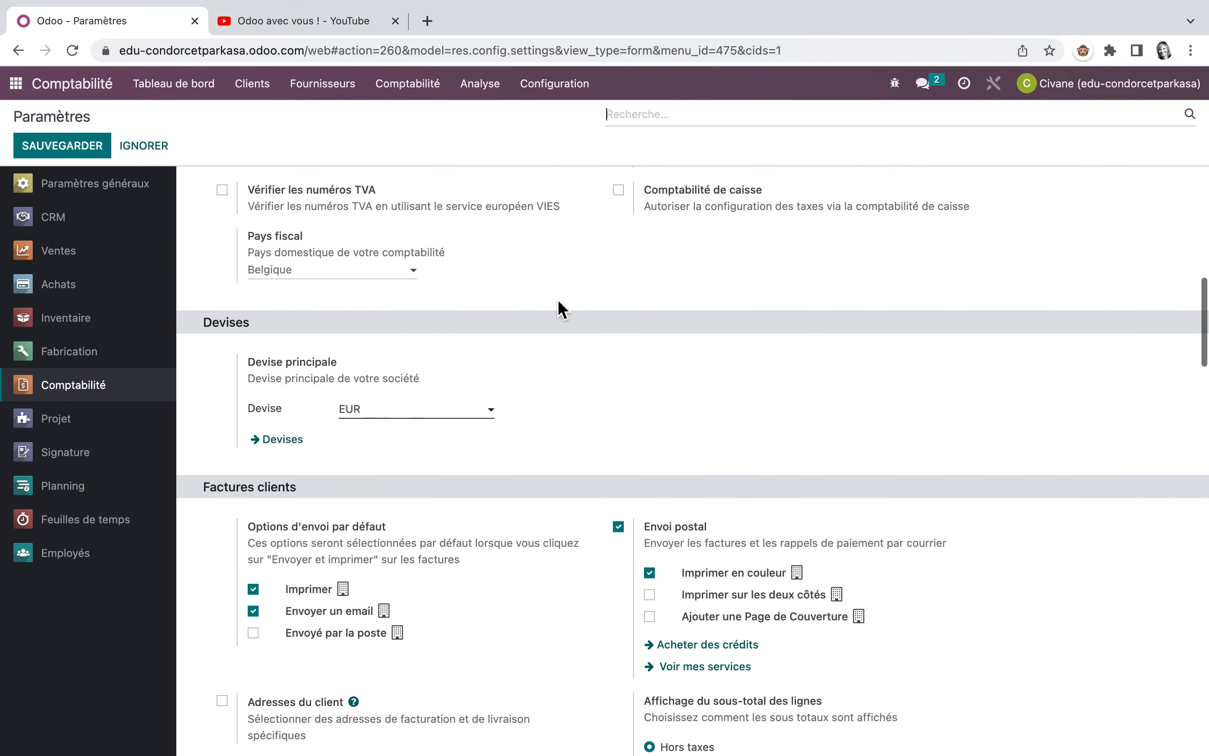
{"action": "scroll", "coordinate": [558, 302], "scroll_direction": "down", "scroll_amount": 15}
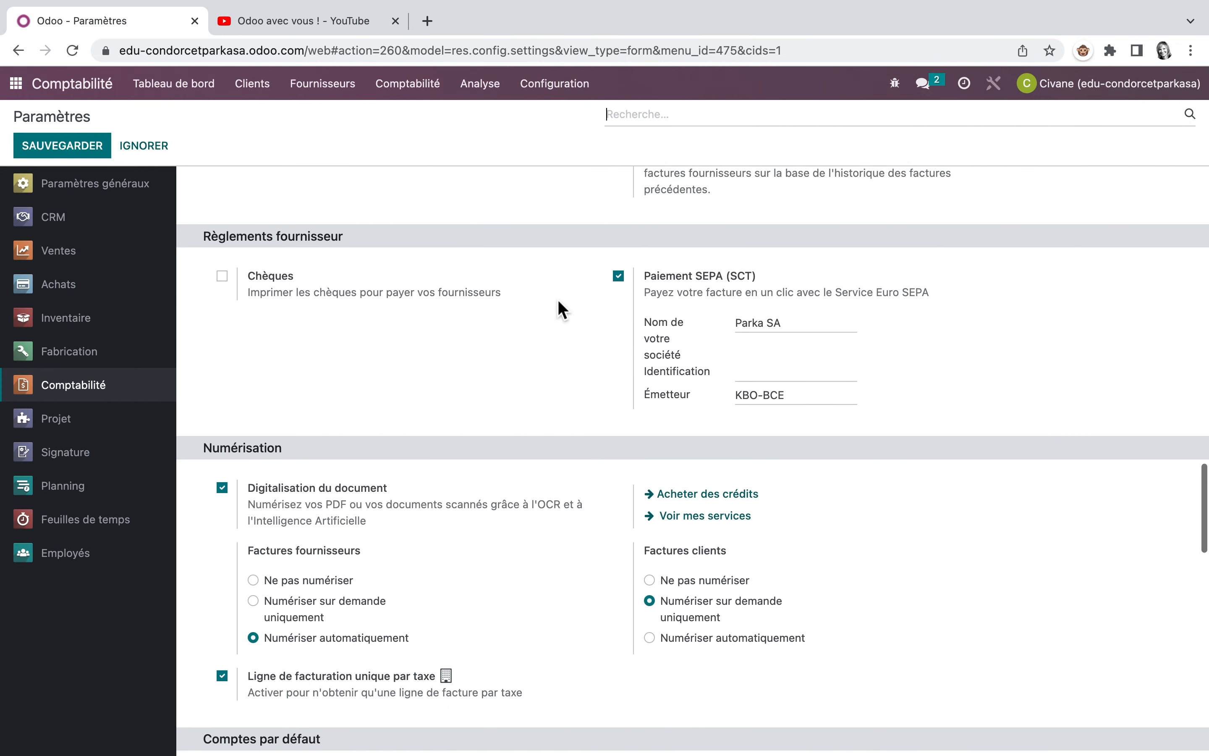
{"action": "scroll", "coordinate": [559, 302], "scroll_direction": "down", "scroll_amount": 2}
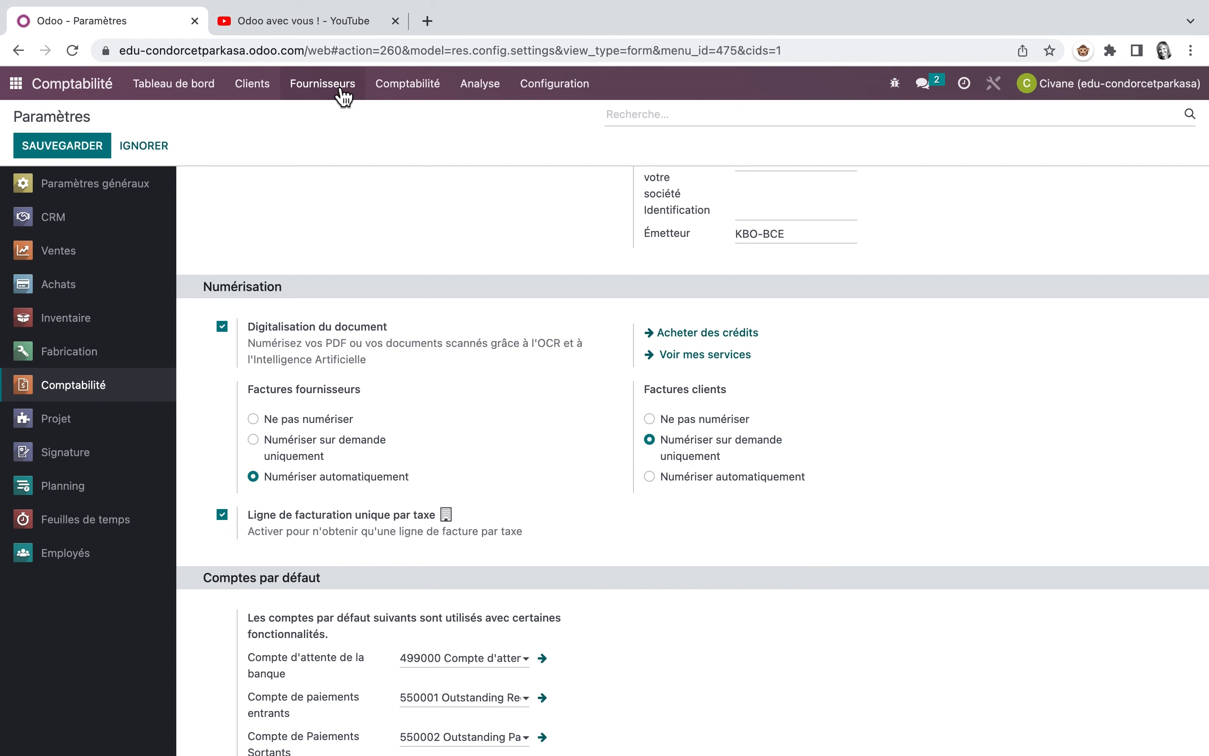
Reopen the Assurances fédérales draft bill and add a line labelled "Assurance incendie" on account 614000 Assurance.
{"action": "left_click", "coordinate": [341, 86]}
{"action": "left_click", "coordinate": [334, 131]}
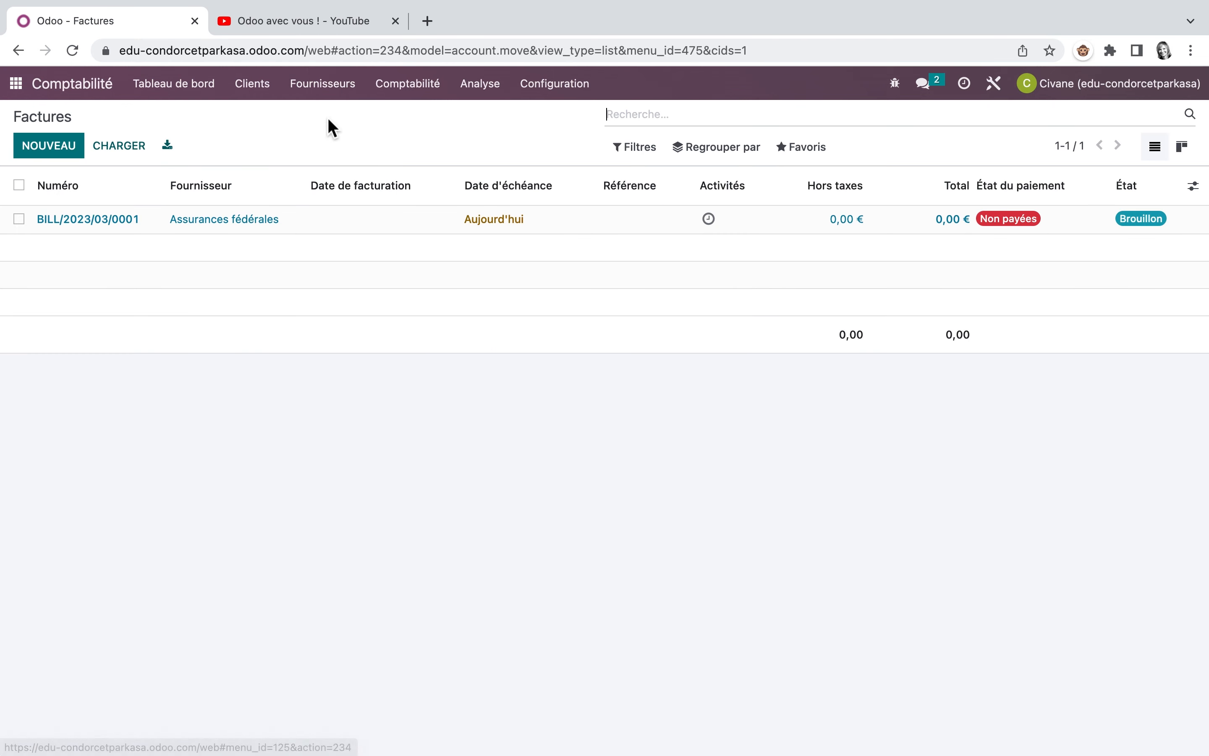
{"action": "left_click", "coordinate": [254, 230]}
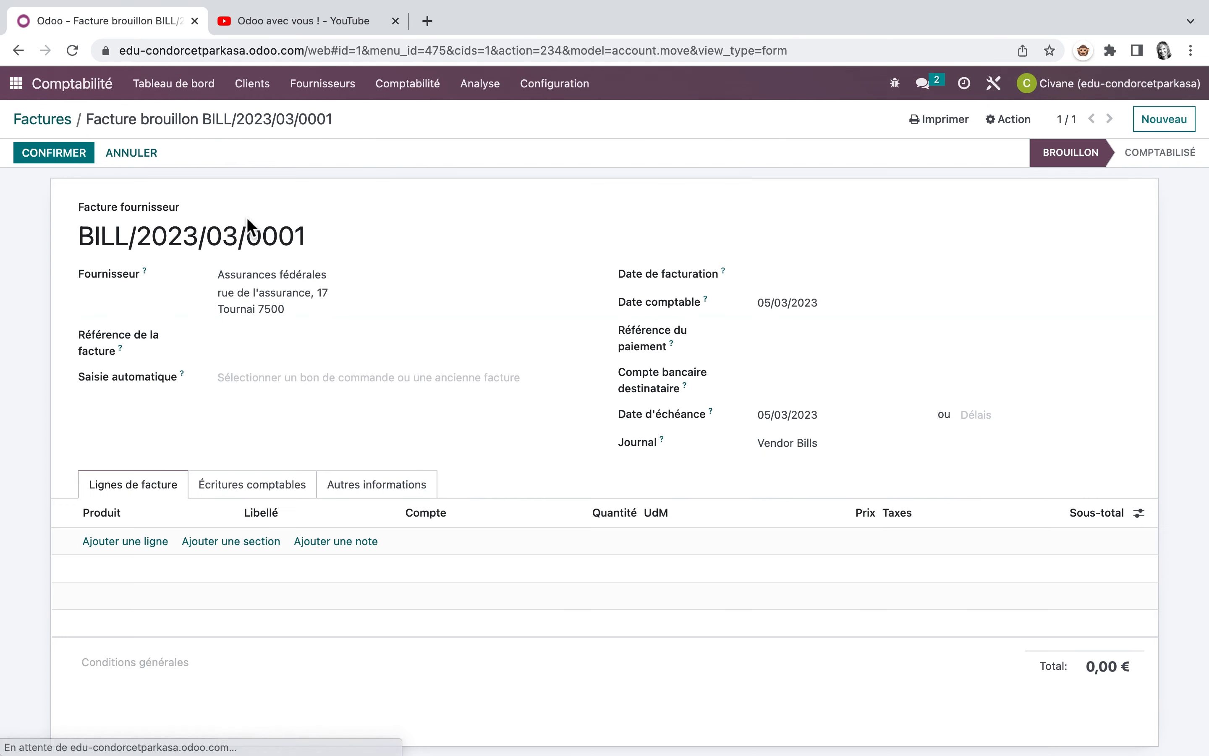
{"action": "left_click", "coordinate": [126, 543]}
{"action": "left_click", "coordinate": [305, 542]}
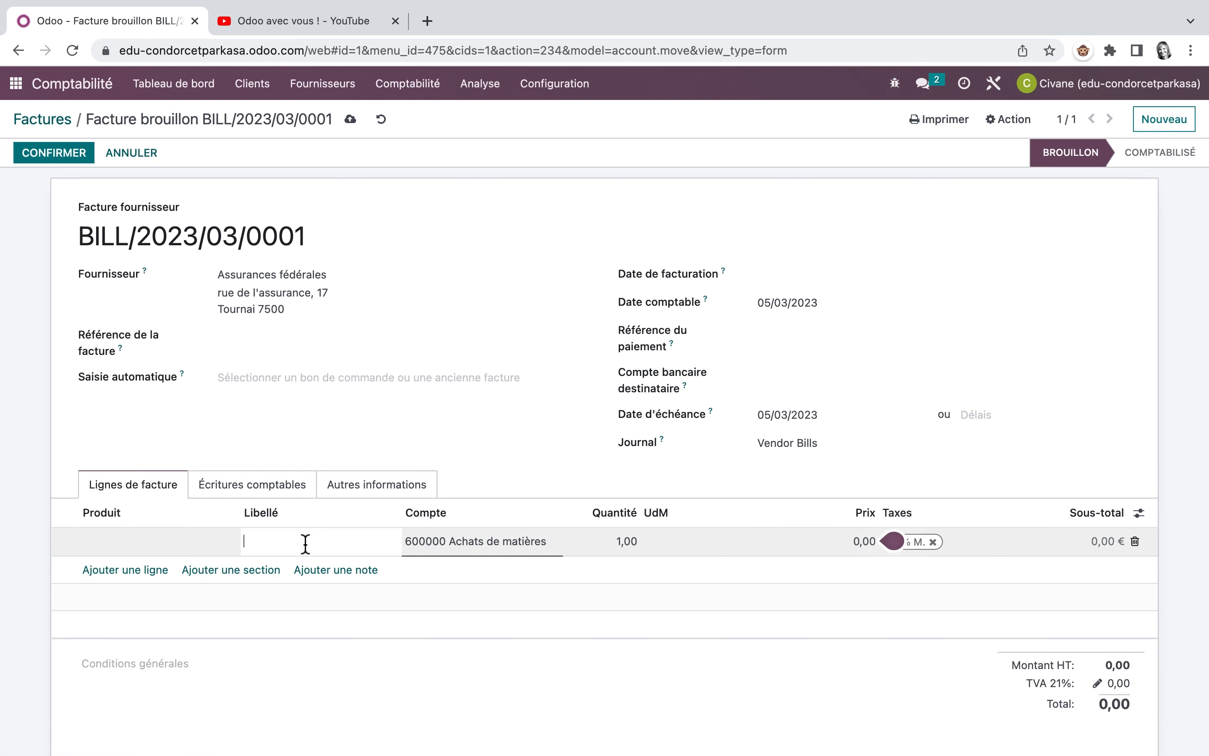
{"action": "type", "text": "Assurance incendie"}
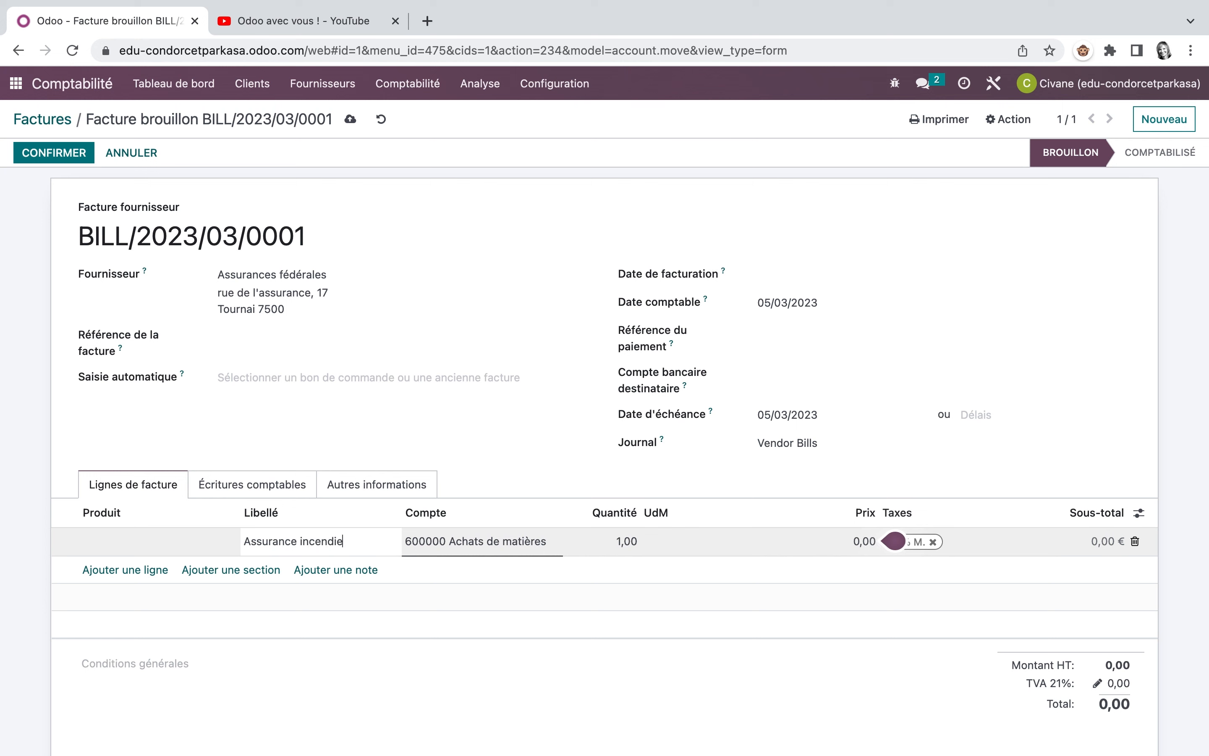
{"action": "left_click", "coordinate": [530, 545]}
{"action": "type", "text": "614000 Assurance"}
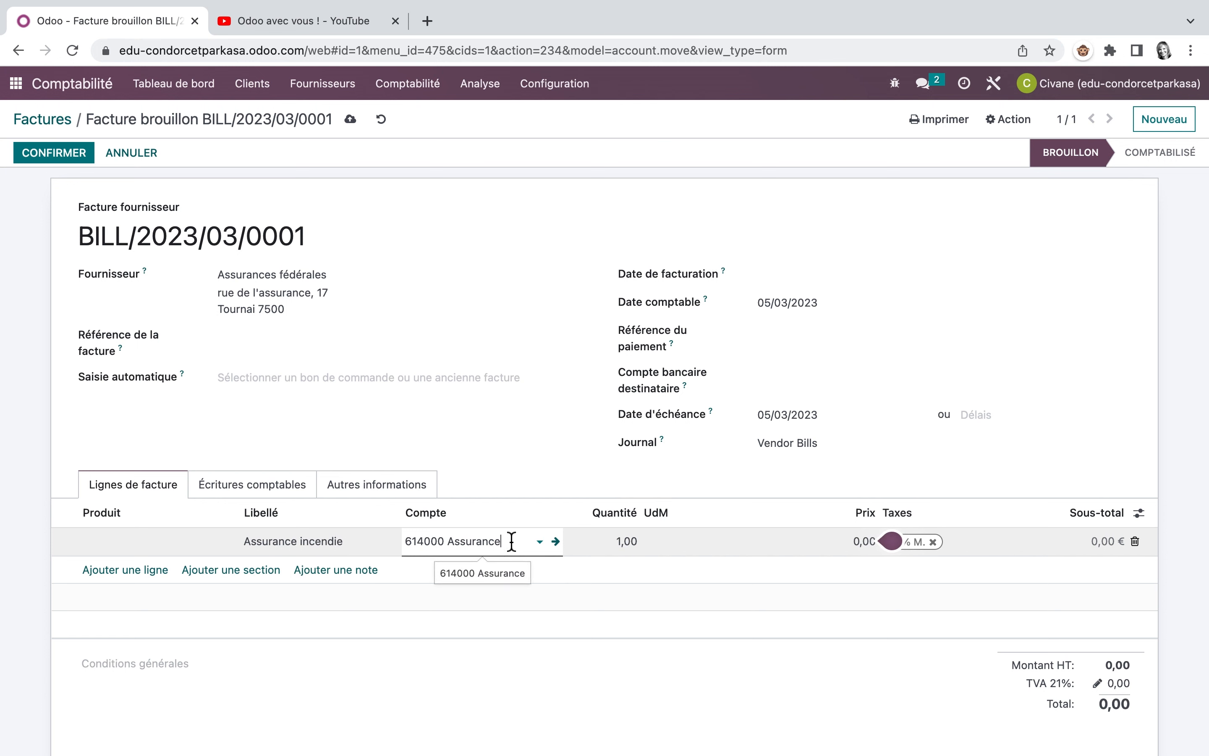
Set the Assurance incendie line's price to 500 and remove its 21% M. tax.
{"action": "left_click", "coordinate": [867, 541]}
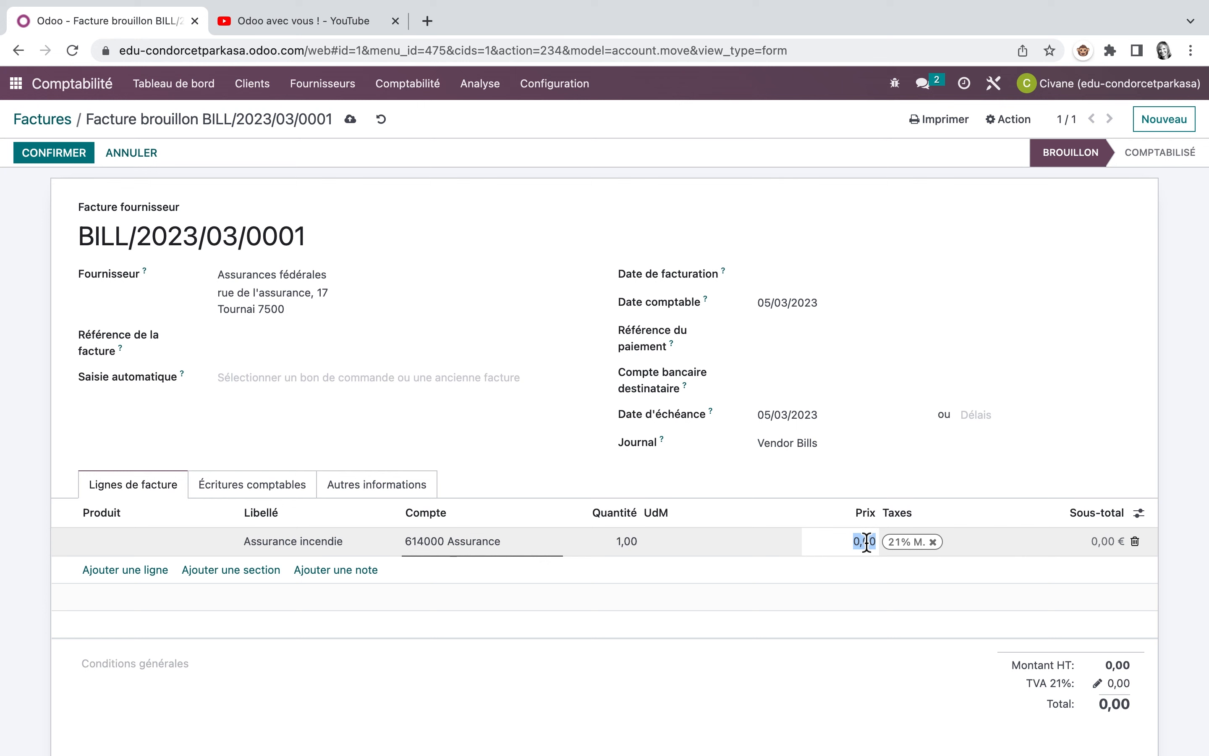
{"action": "type", "text": "500"}
{"action": "key", "text": "Return"}
{"action": "left_click", "coordinate": [1141, 574]}
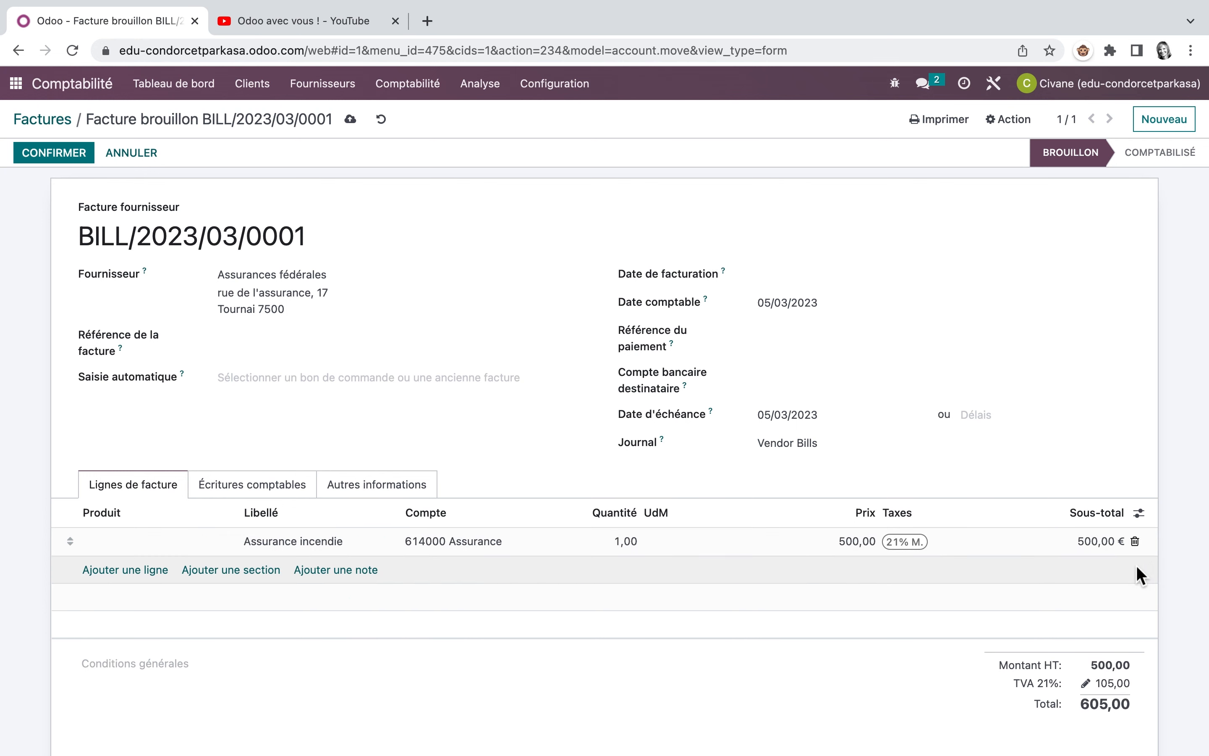
{"action": "left_click", "coordinate": [944, 550]}
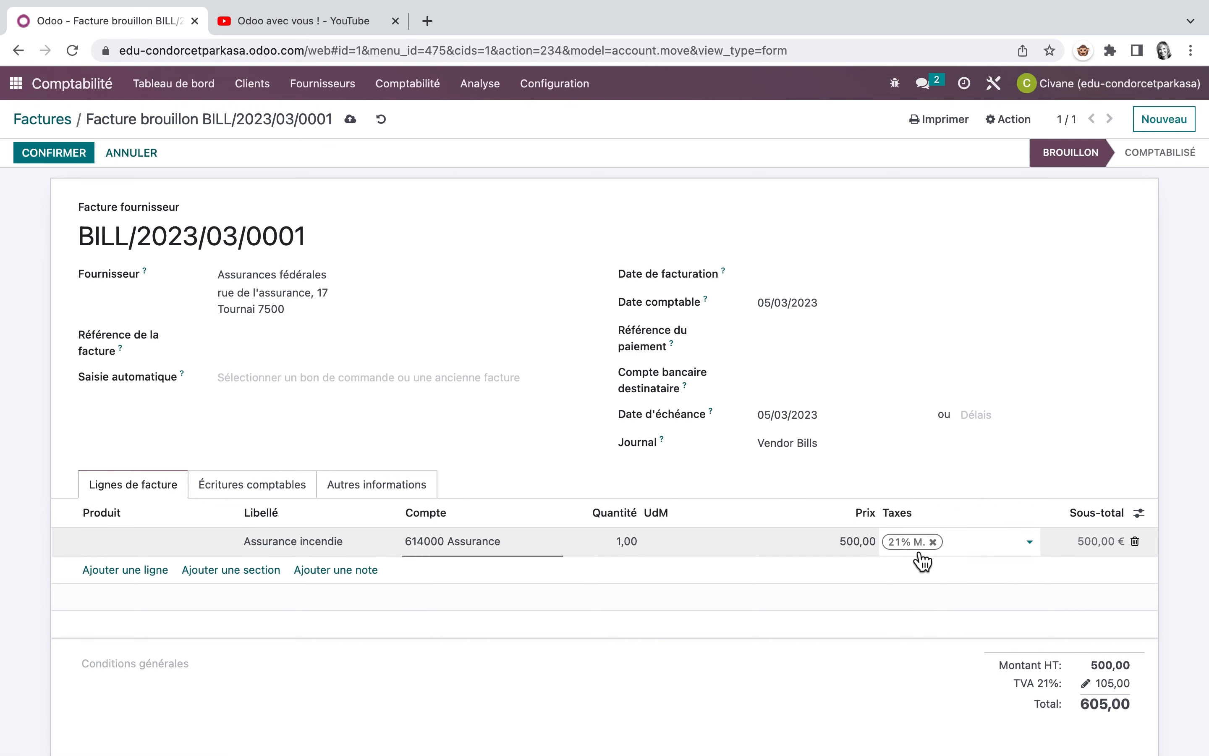
{"action": "left_click", "coordinate": [932, 541]}
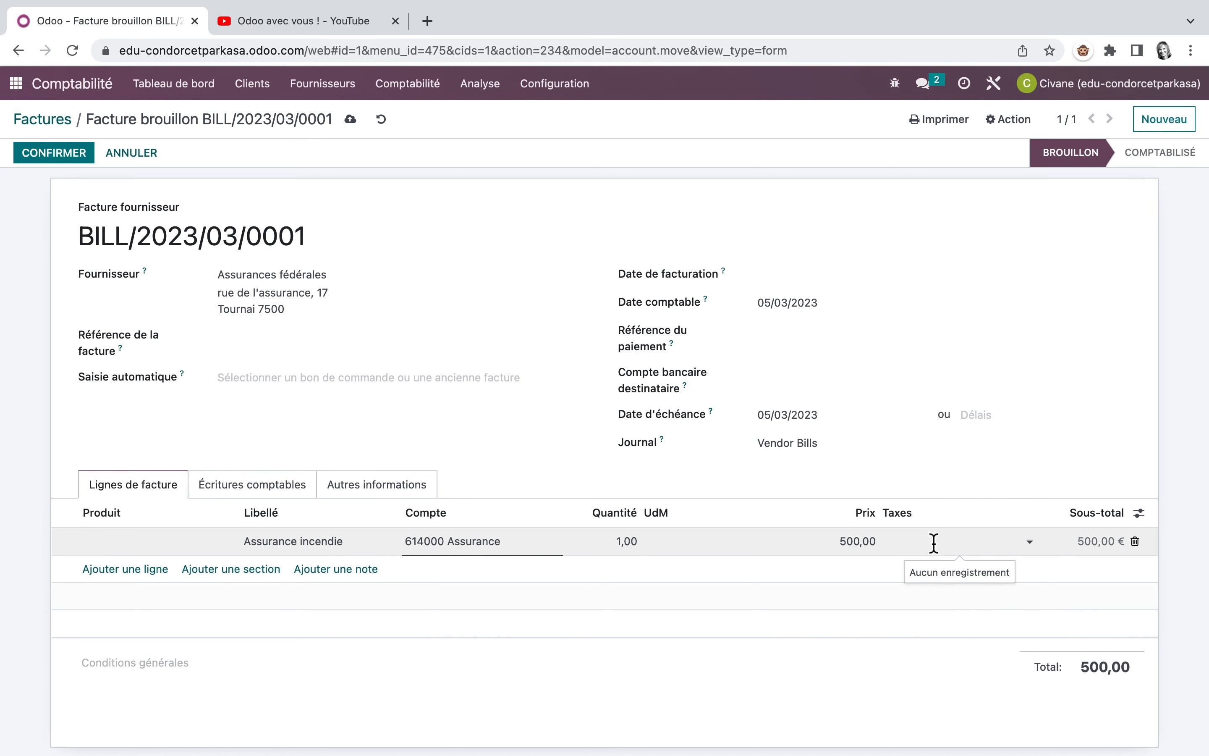
Check the bill's journal items, set the invoice date to 05/03/2023 and confirm the bill.
{"action": "left_click", "coordinate": [293, 495]}
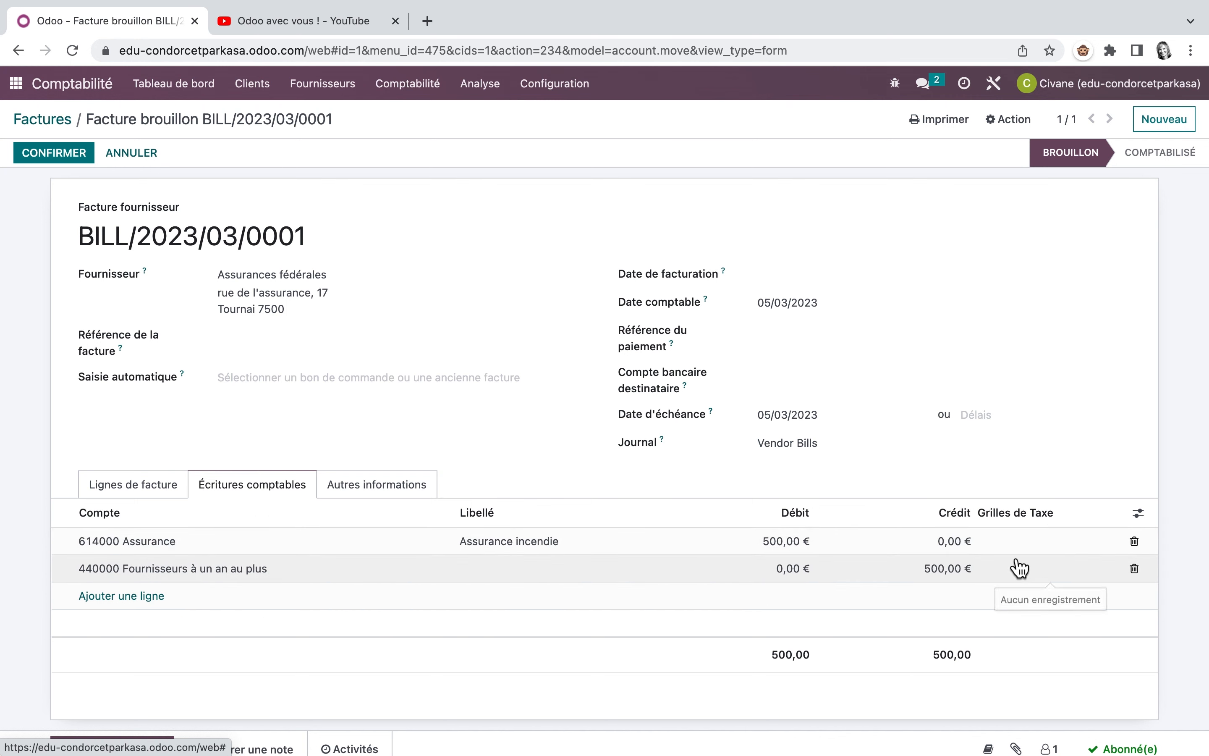
{"action": "left_click", "coordinate": [784, 276]}
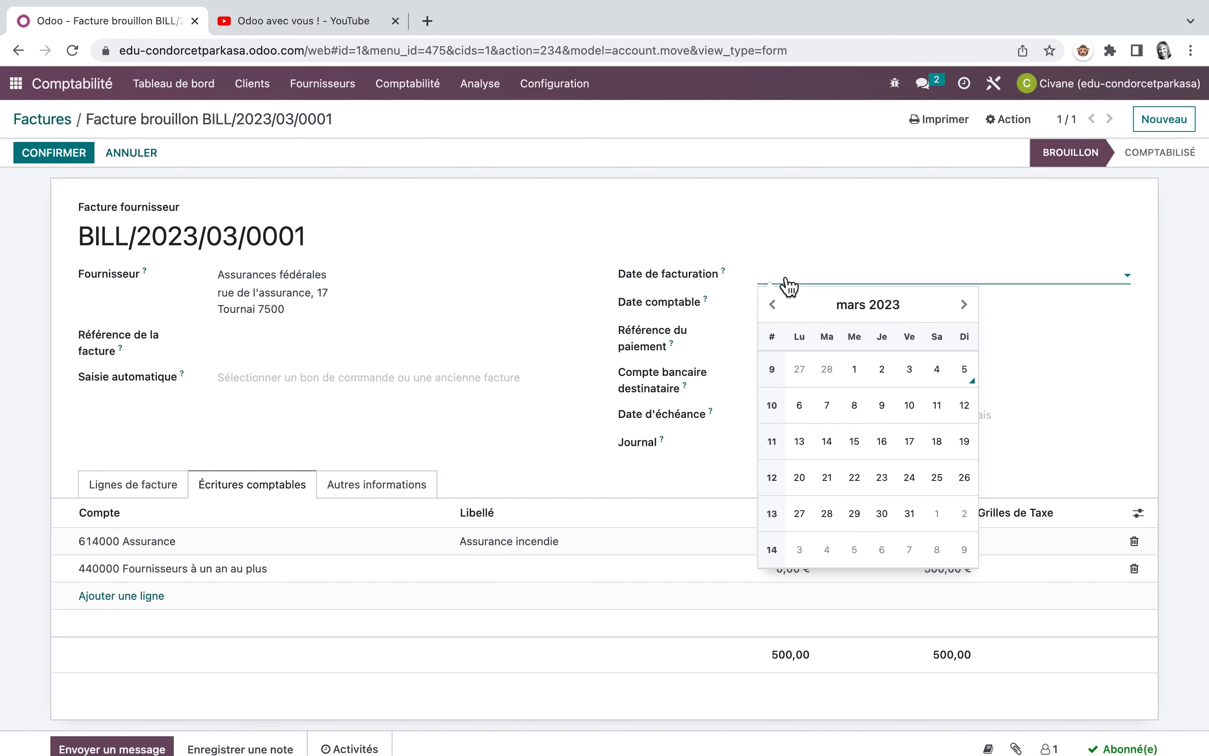
{"action": "left_click", "coordinate": [965, 370]}
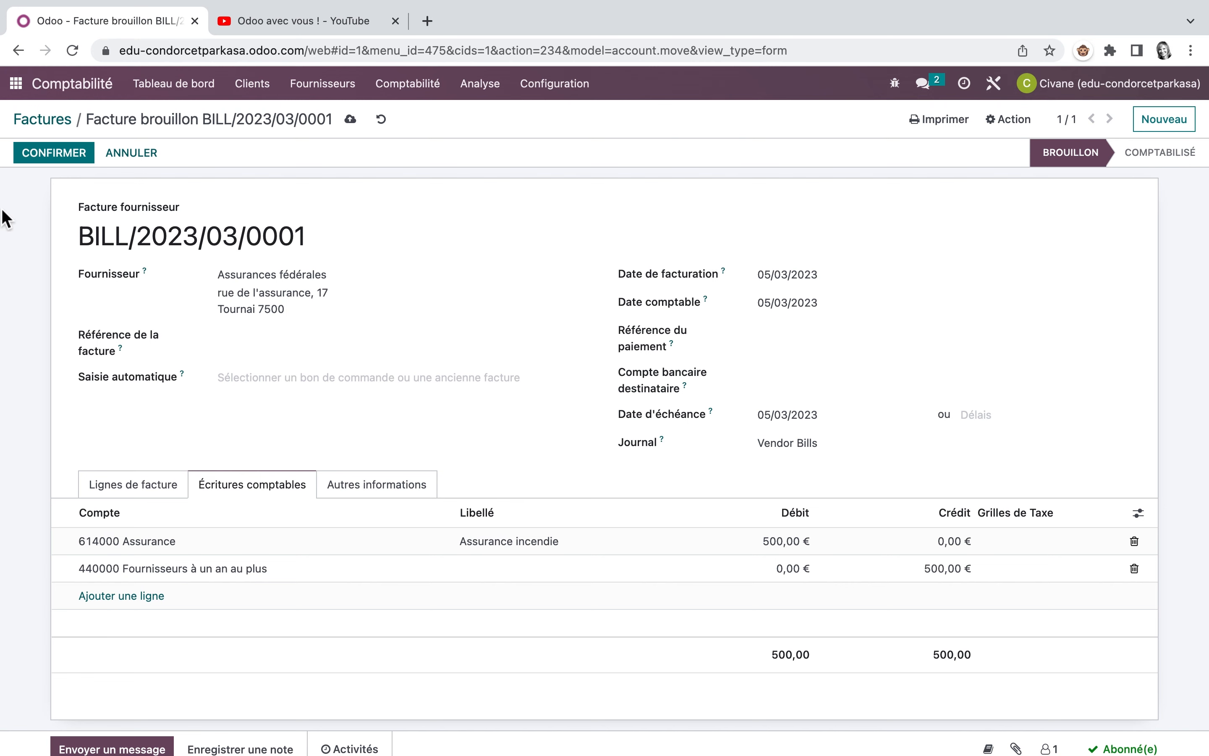
{"action": "left_click", "coordinate": [83, 151]}
{"action": "left_click", "coordinate": [55, 153]}
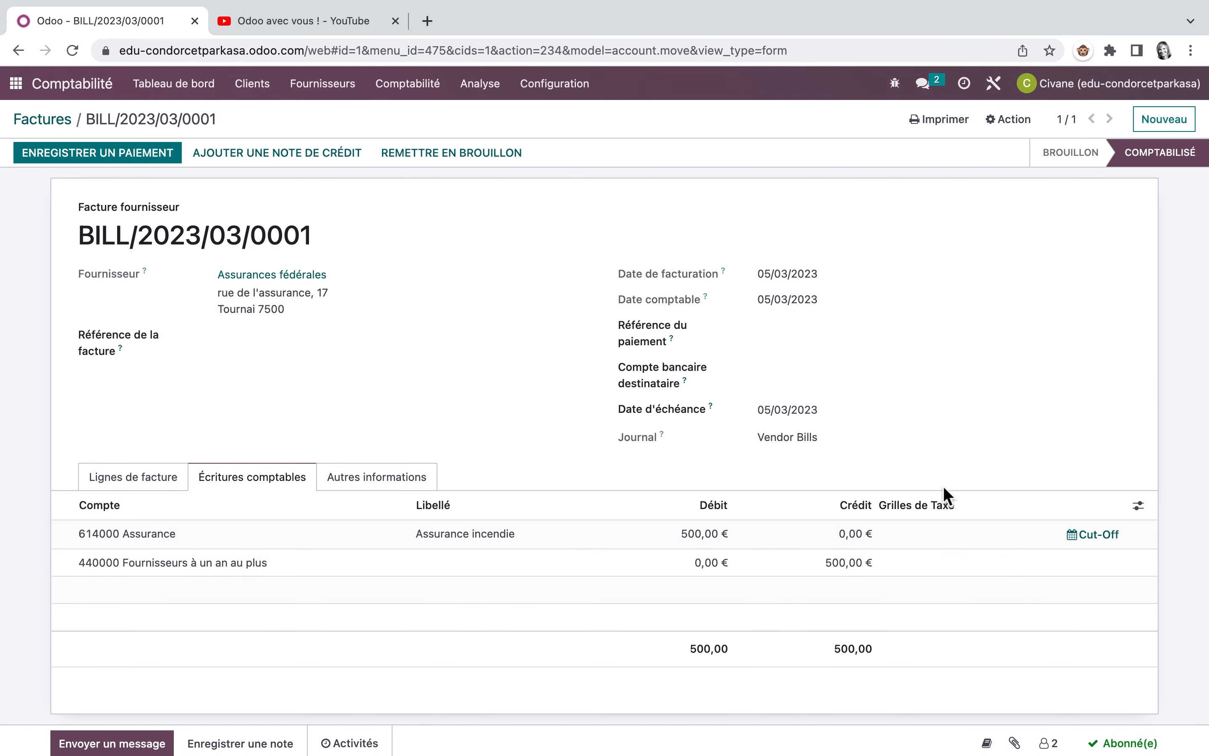
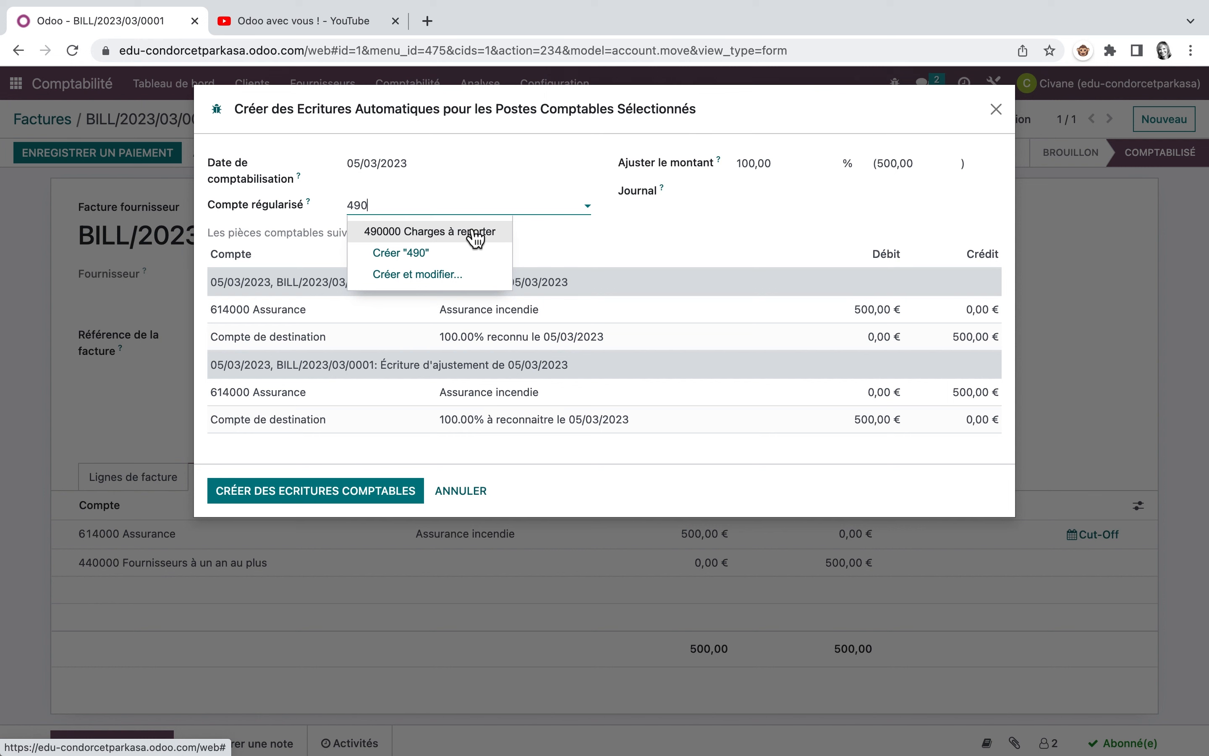
In the cut-off entry for the Assurance incendie line, choose account 490000 Charges à reporter and set the posting date to 01/01/2024.
{"action": "left_click", "coordinate": [475, 239]}
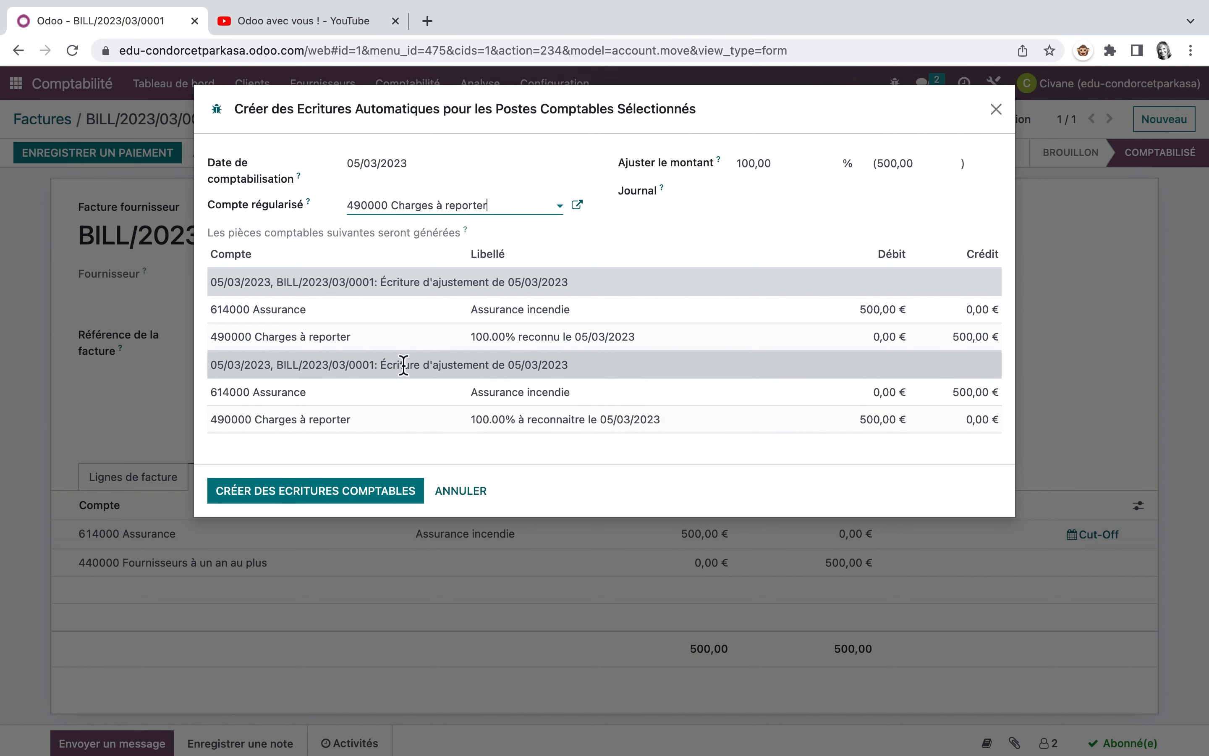
{"action": "left_click", "coordinate": [439, 165]}
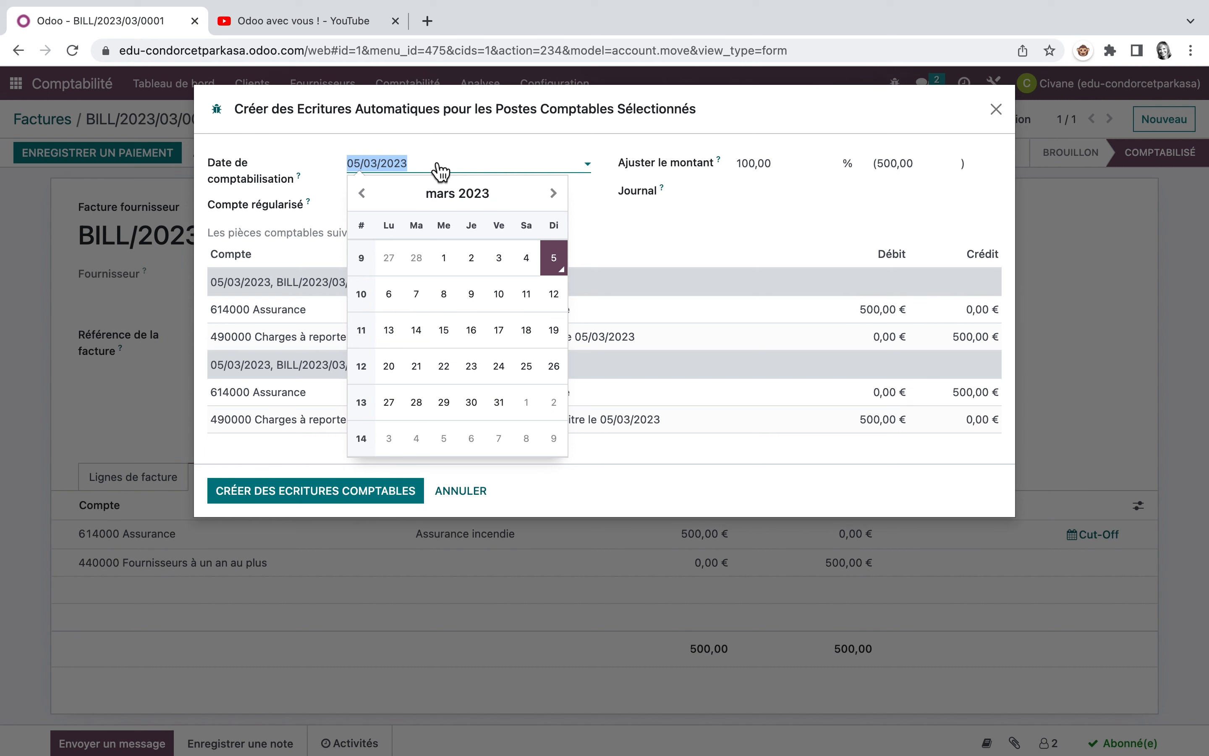
{"action": "left_click", "coordinate": [457, 193]}
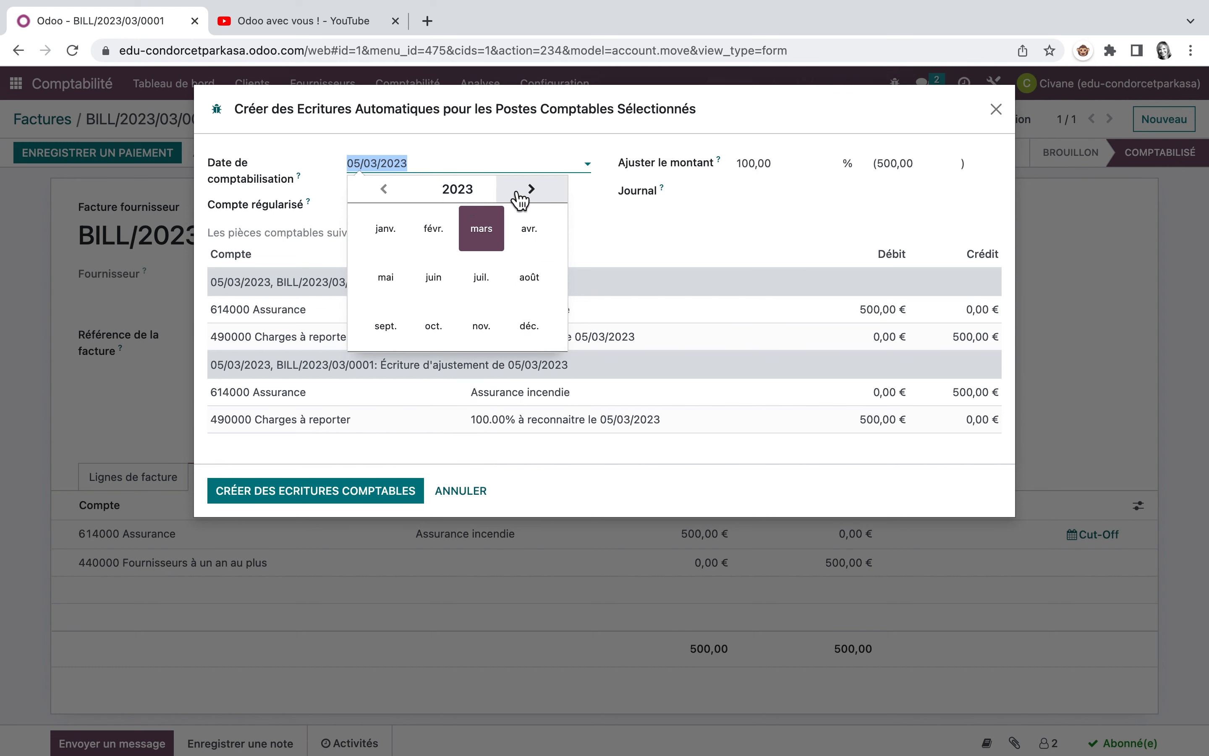
{"action": "left_click", "coordinate": [532, 191]}
{"action": "left_click", "coordinate": [386, 233]}
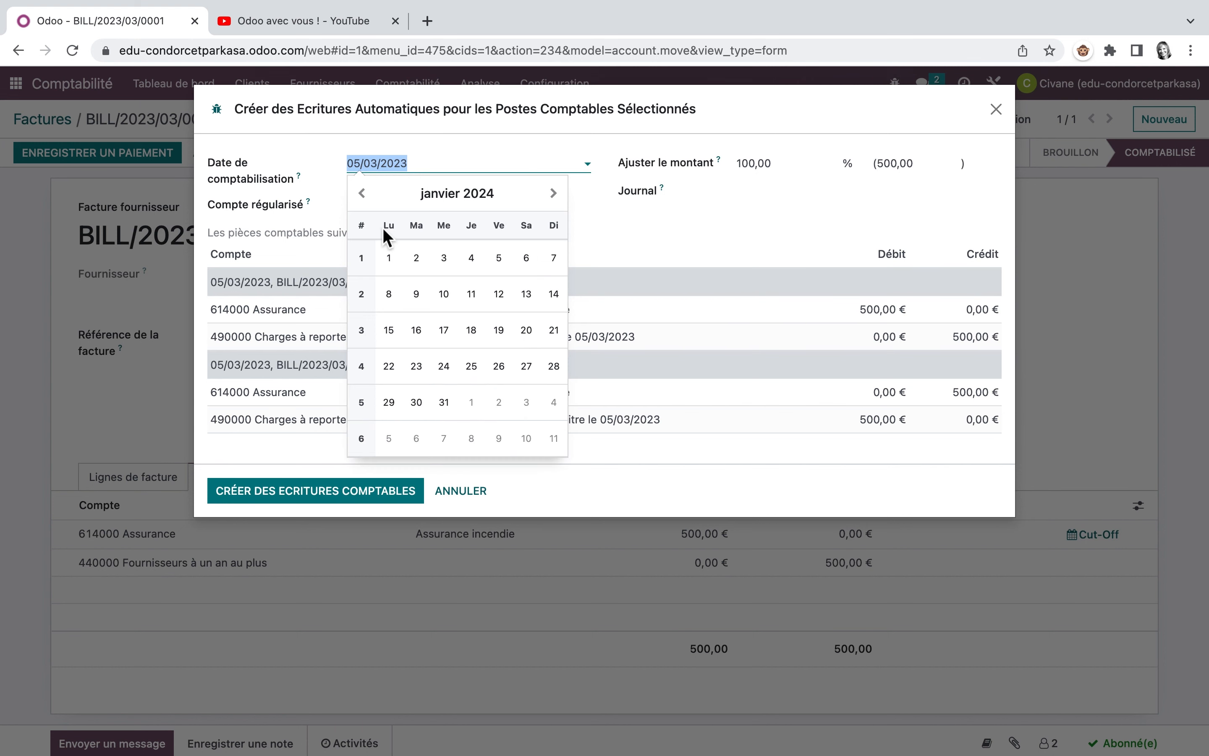
{"action": "left_click", "coordinate": [399, 262]}
Set the cut-off adjustment to 25%, choose the Miscellaneous Operations journal, and create the journal entries.
{"action": "left_click", "coordinate": [786, 163]}
{"action": "key", "text": "BackSpace"}
{"action": "key", "text": "BackSpace"}
{"action": "key", "text": "BackSpace"}
{"action": "key", "text": "BackSpace"}
{"action": "key", "text": "BackSpace"}
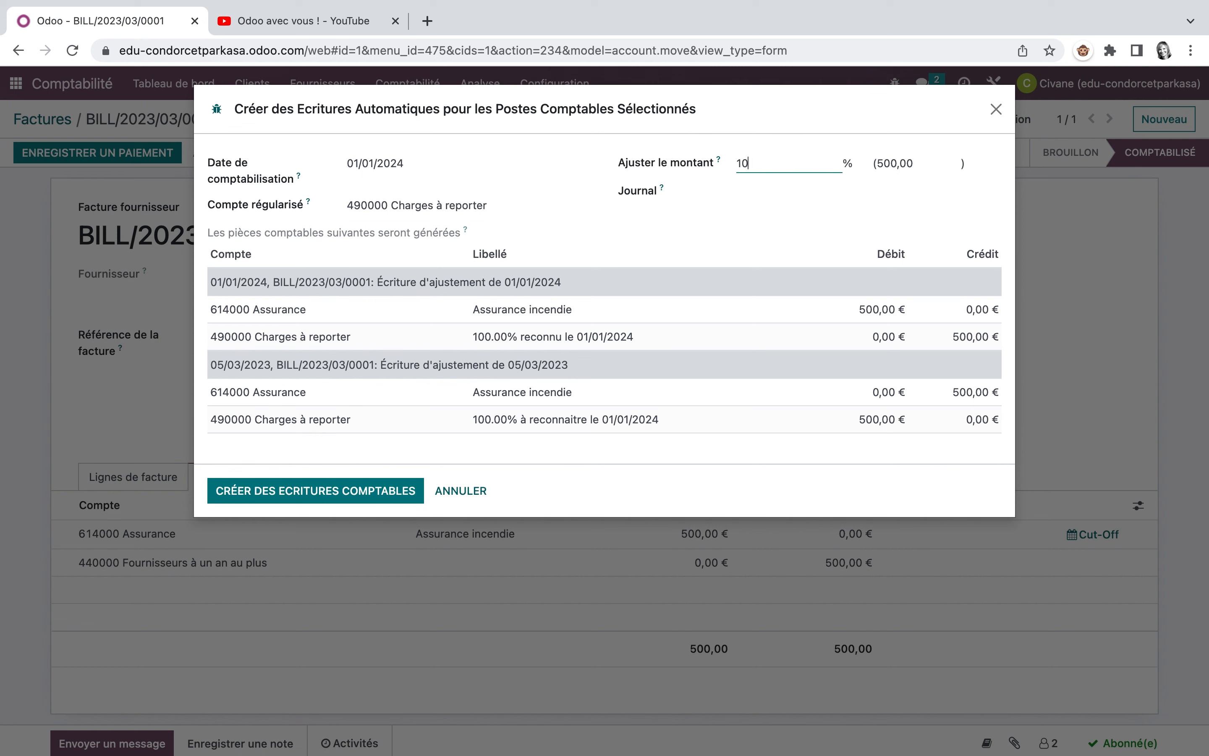
{"action": "type", "text": "25"}
{"action": "left_click", "coordinate": [791, 192]}
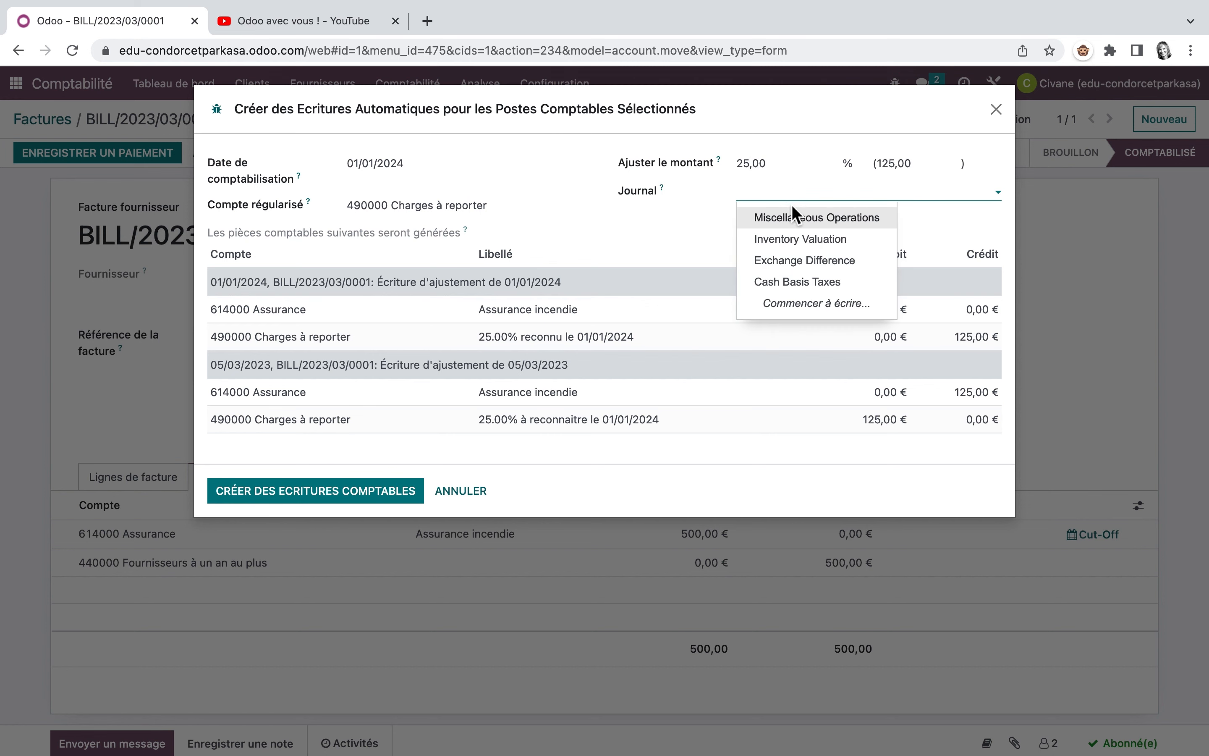
{"action": "left_click", "coordinate": [808, 220]}
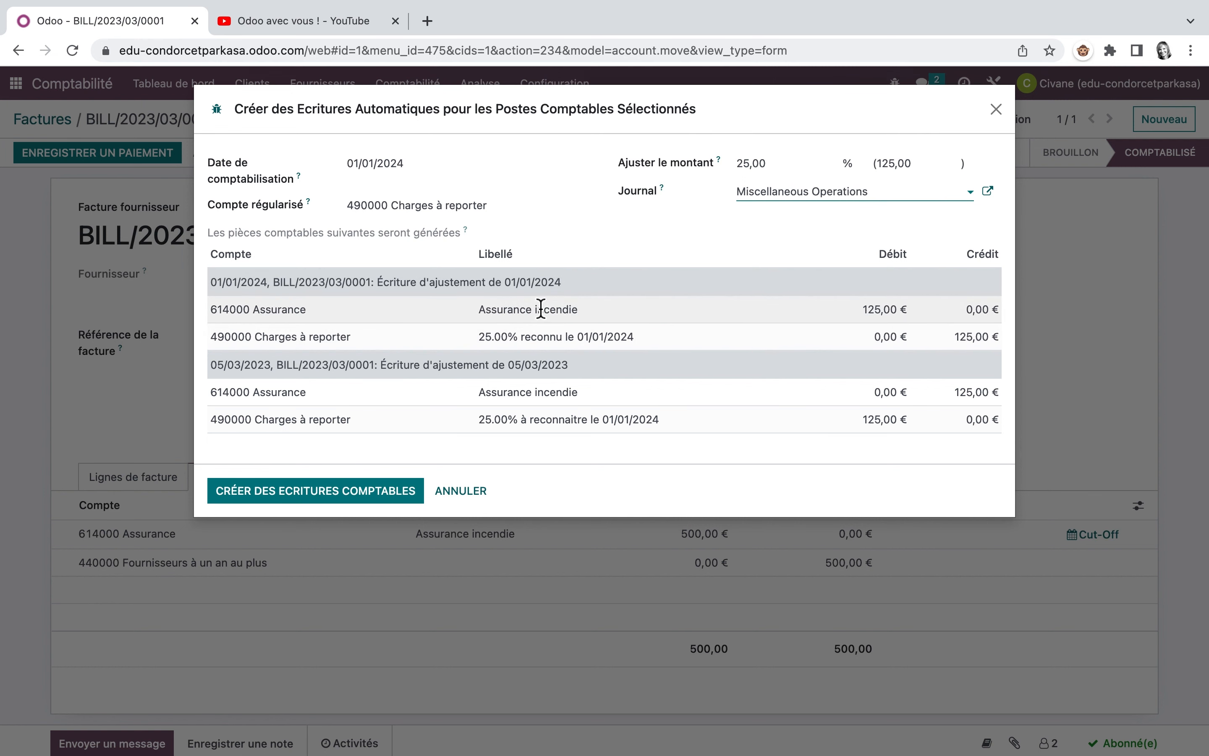
{"action": "left_click", "coordinate": [300, 492]}
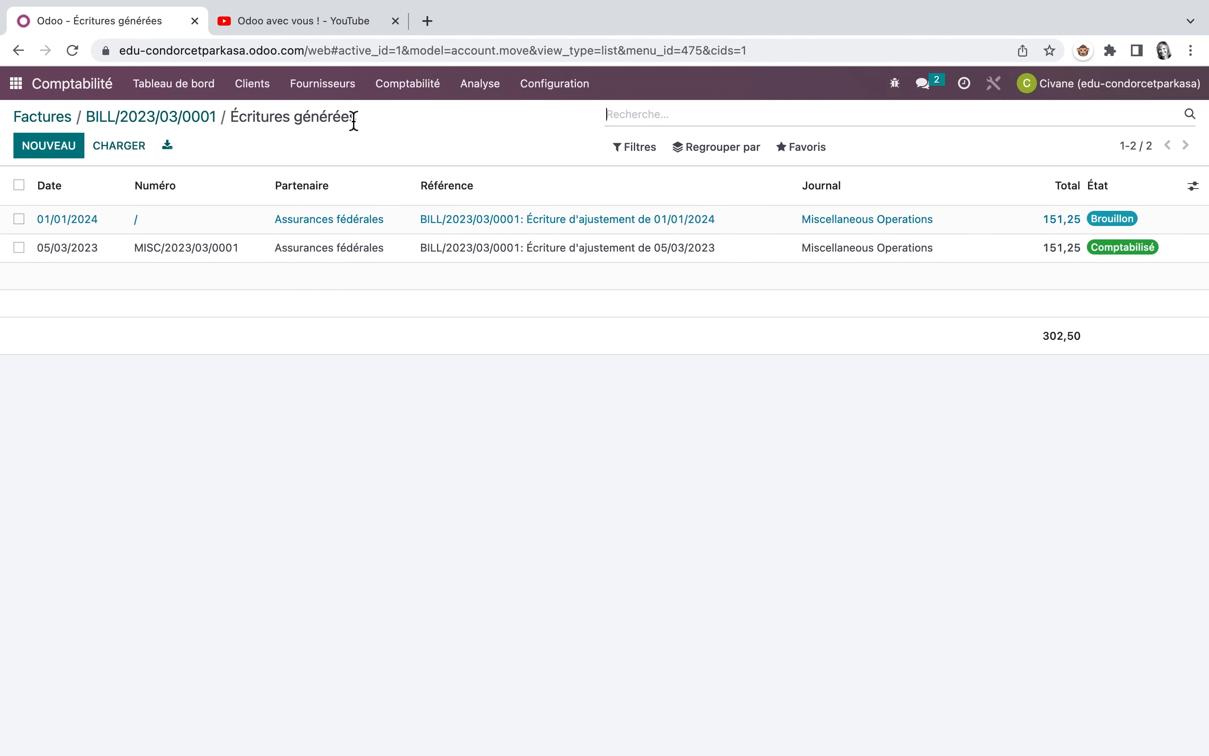
Review the posted journal items, then examine the Compte de résultat with the 60/61 charges line expanded.
{"action": "left_click", "coordinate": [424, 94]}
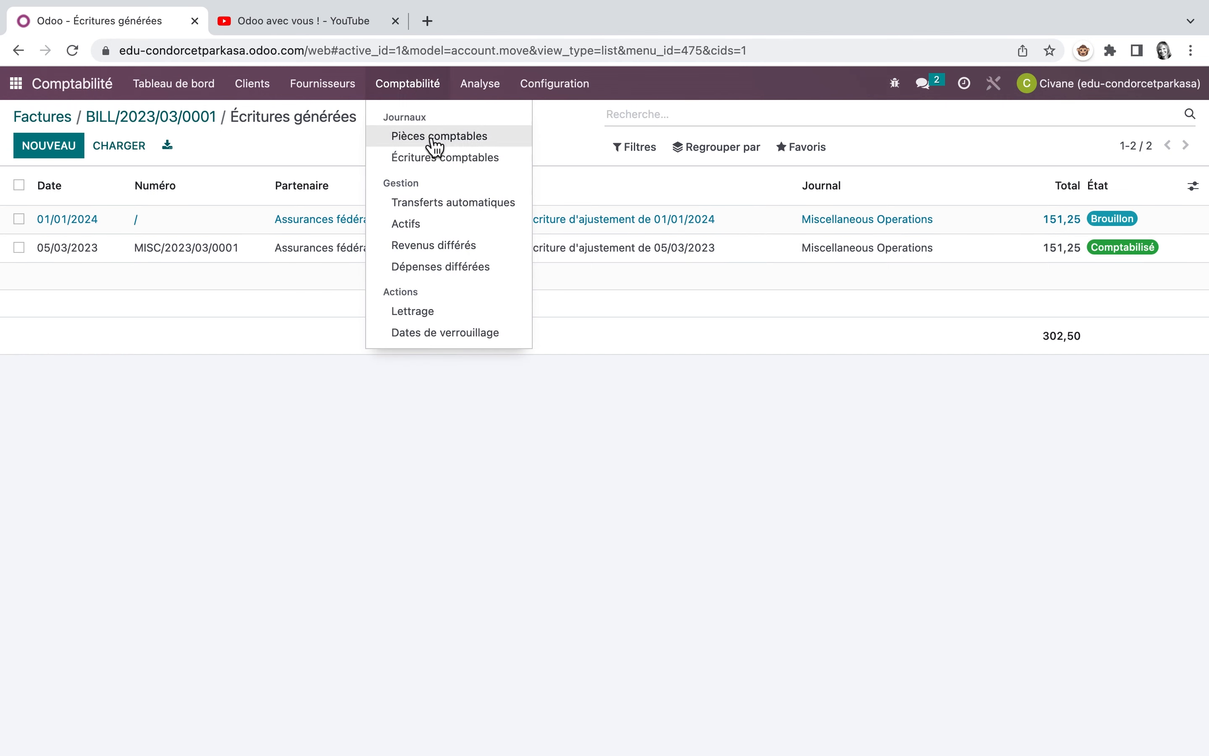
{"action": "left_click", "coordinate": [430, 157]}
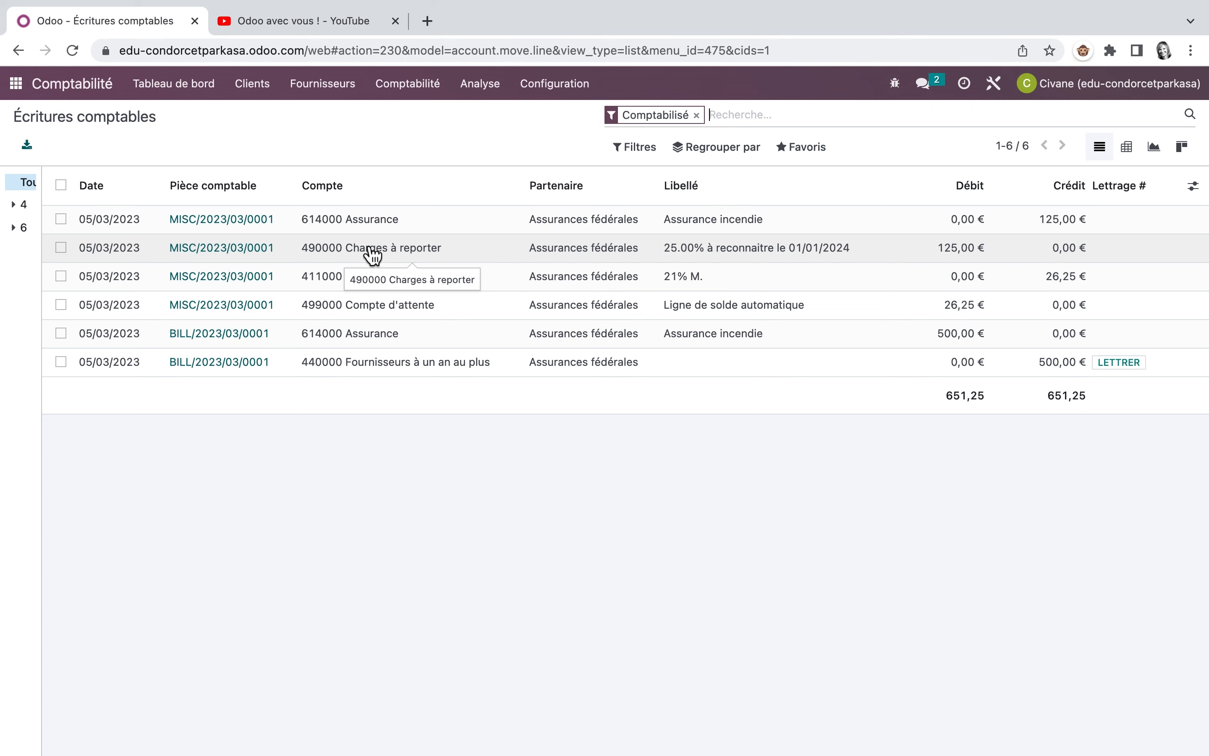
{"action": "left_click", "coordinate": [480, 84]}
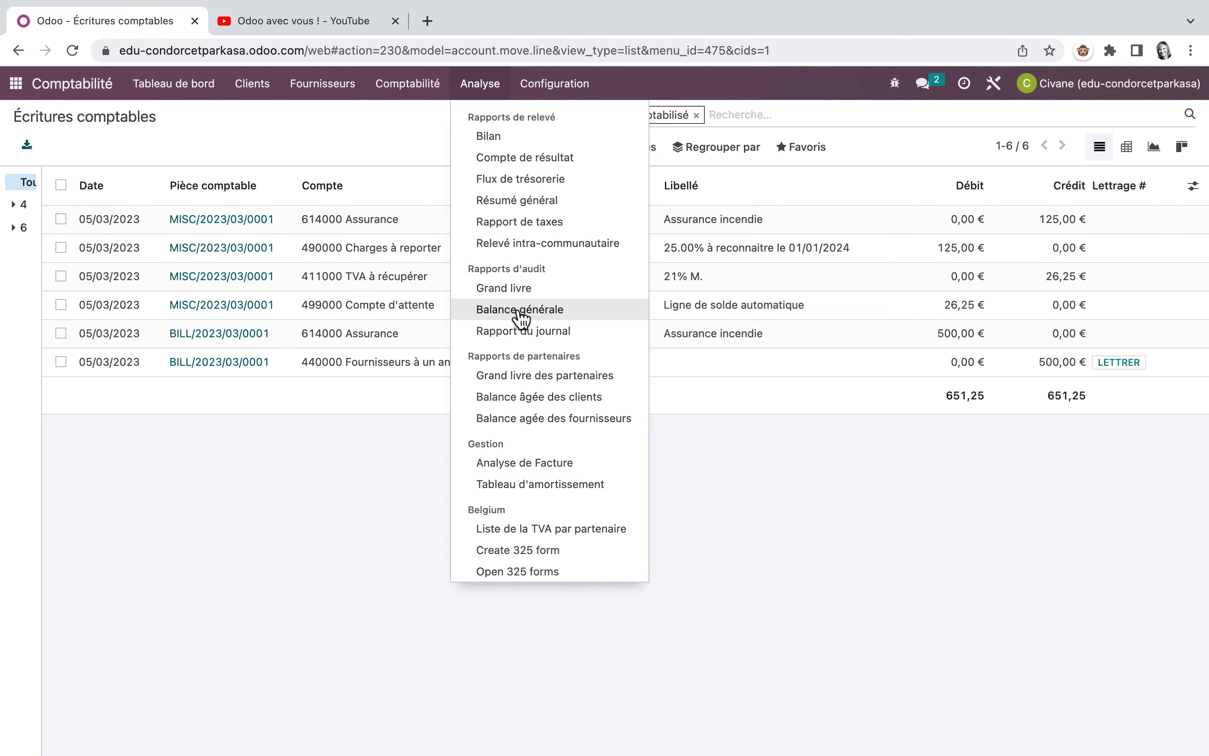
{"action": "left_click", "coordinate": [518, 158]}
{"action": "left_click", "coordinate": [162, 440]}
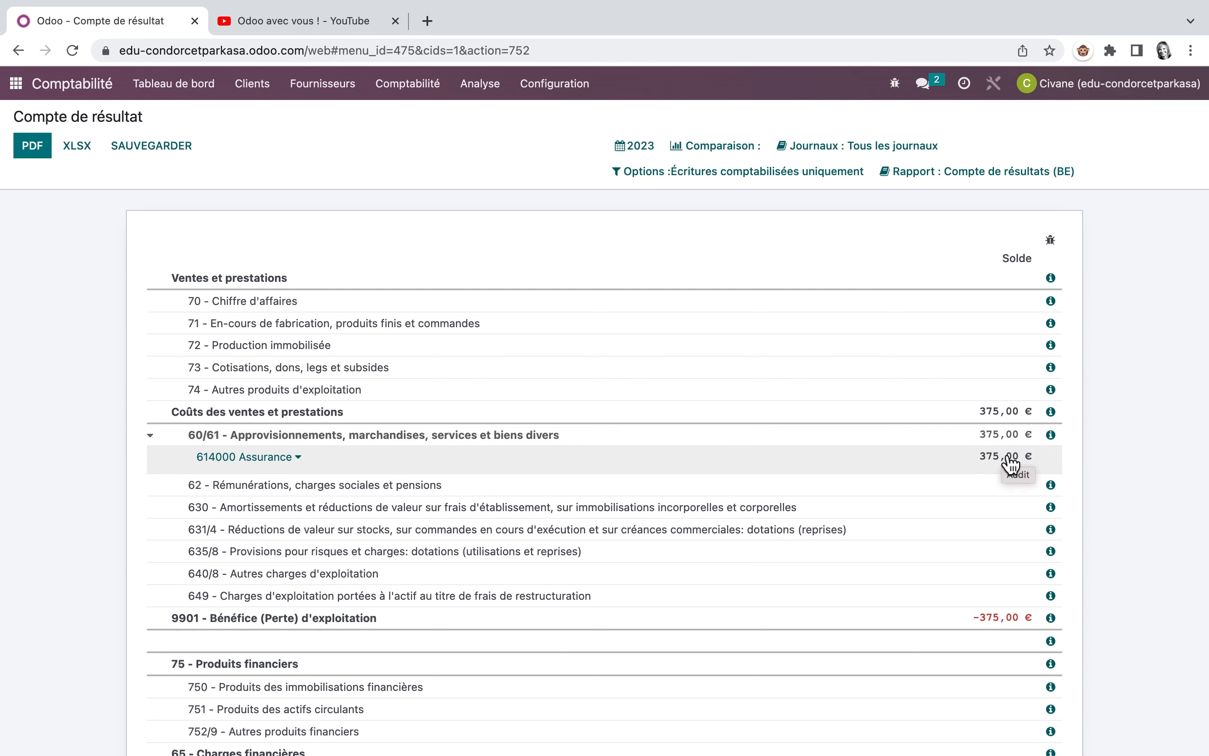
Find account 614000 Assurance in group 61 of the chart of accounts and view the journal items behind its balance.
{"action": "left_click", "coordinate": [574, 92]}
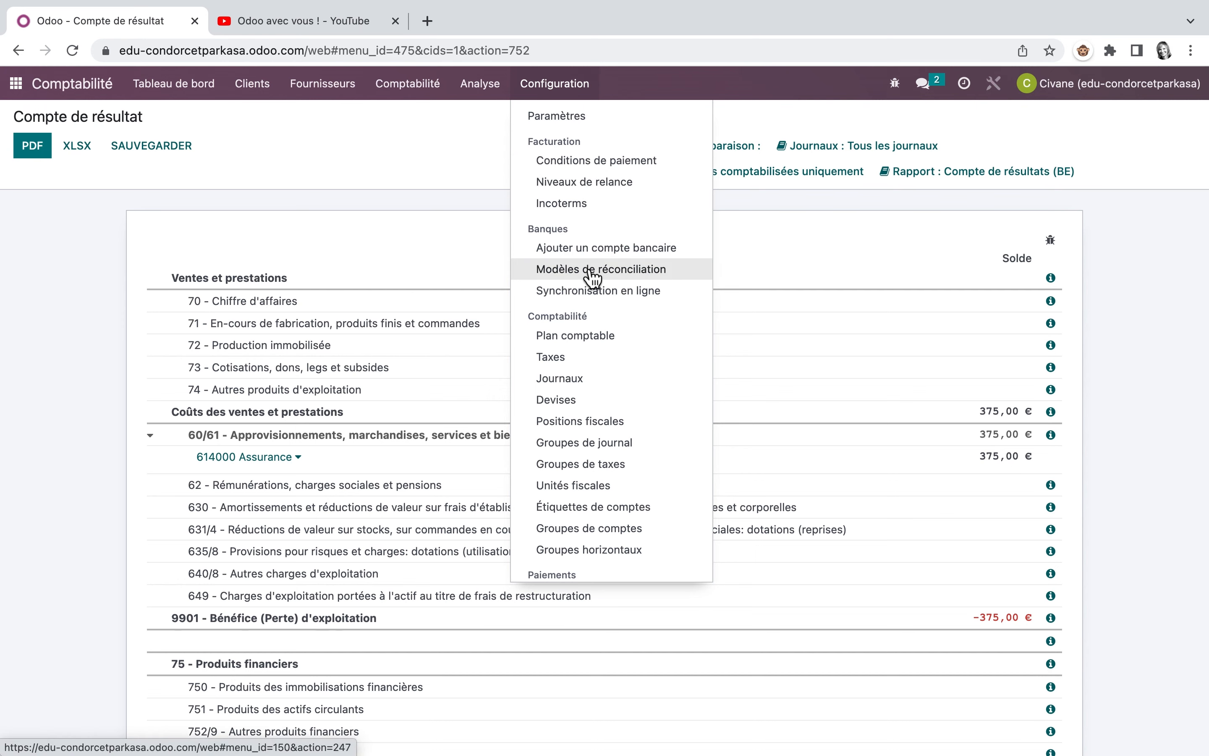
{"action": "left_click", "coordinate": [579, 334]}
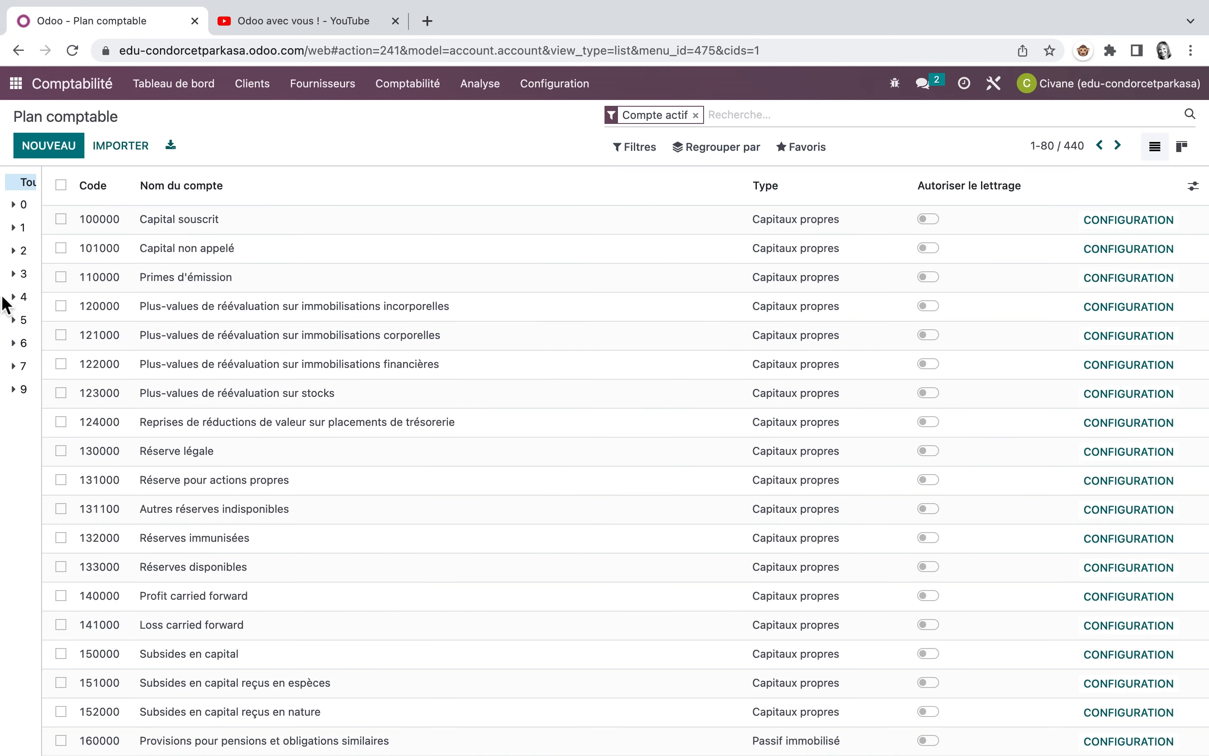
{"action": "left_click", "coordinate": [21, 343]}
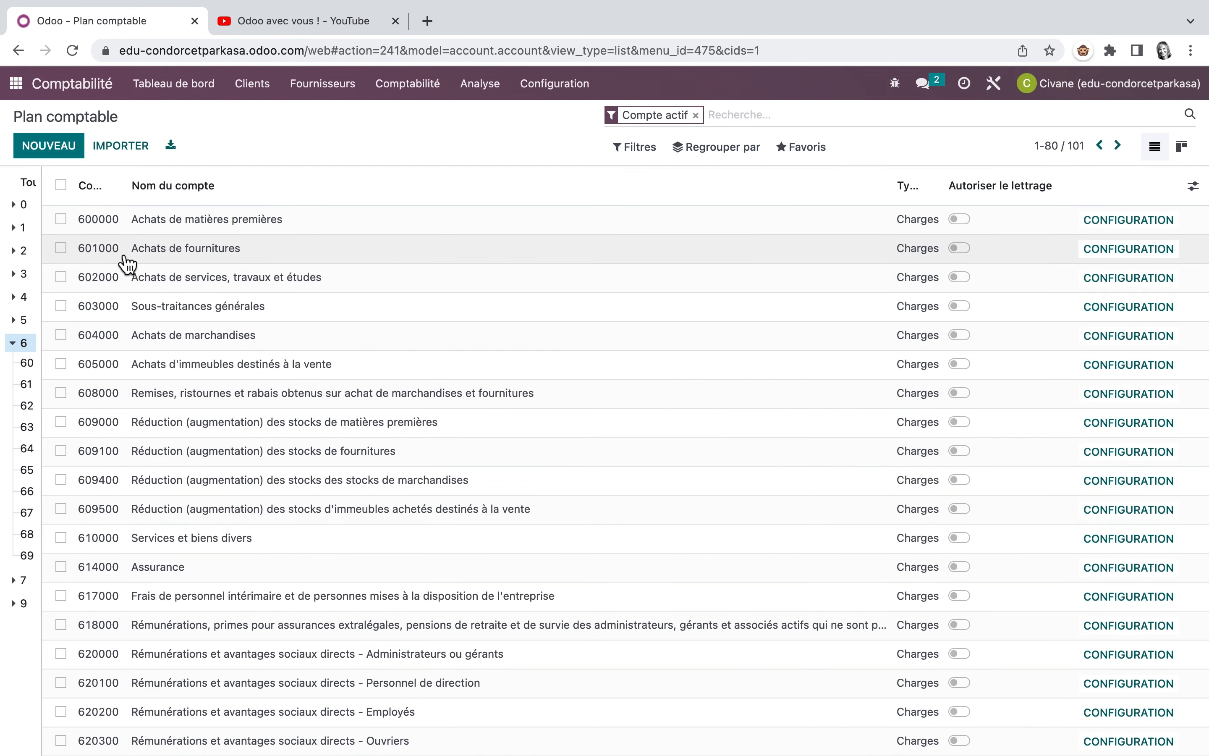
{"action": "left_click", "coordinate": [27, 383]}
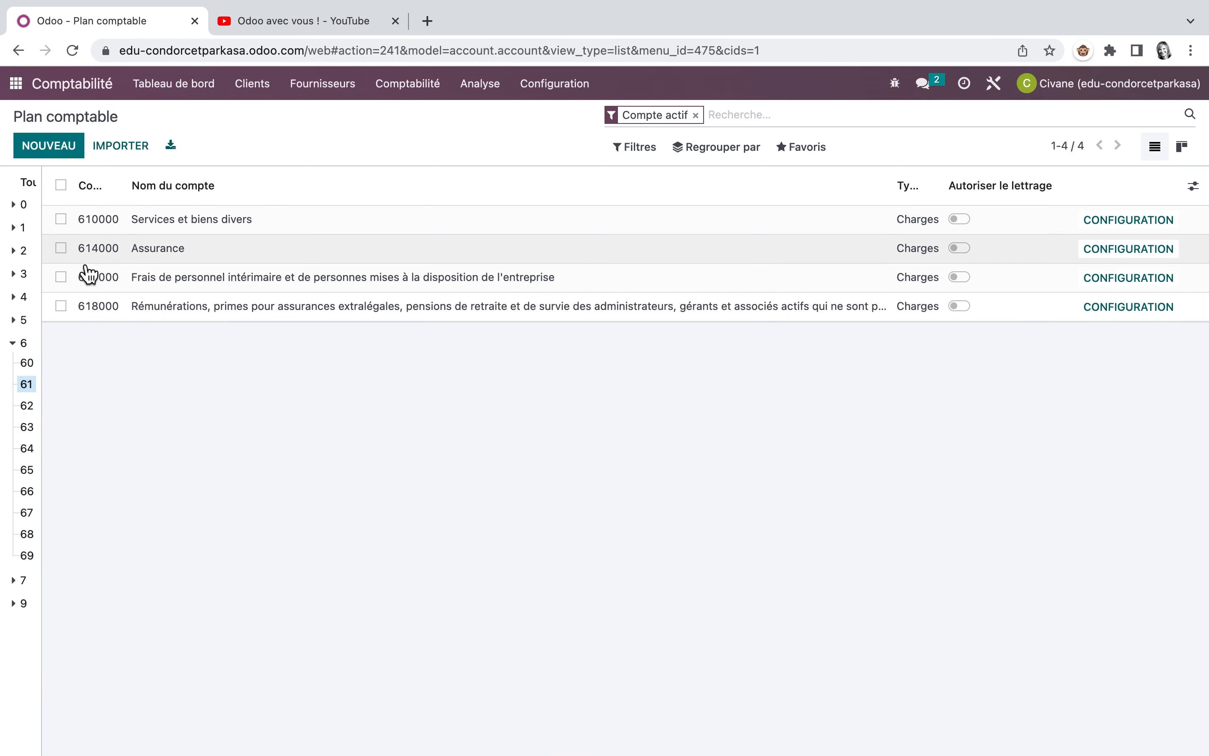
{"action": "left_click", "coordinate": [1143, 250]}
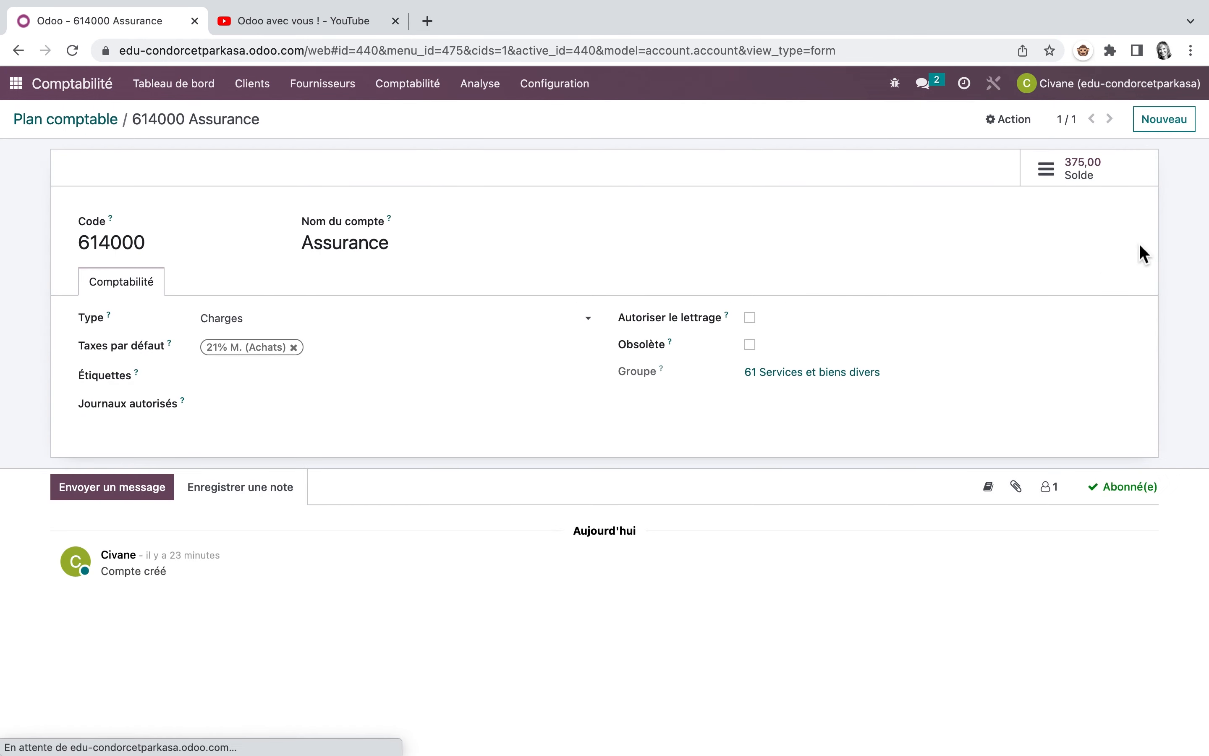
{"action": "left_click", "coordinate": [1092, 174]}
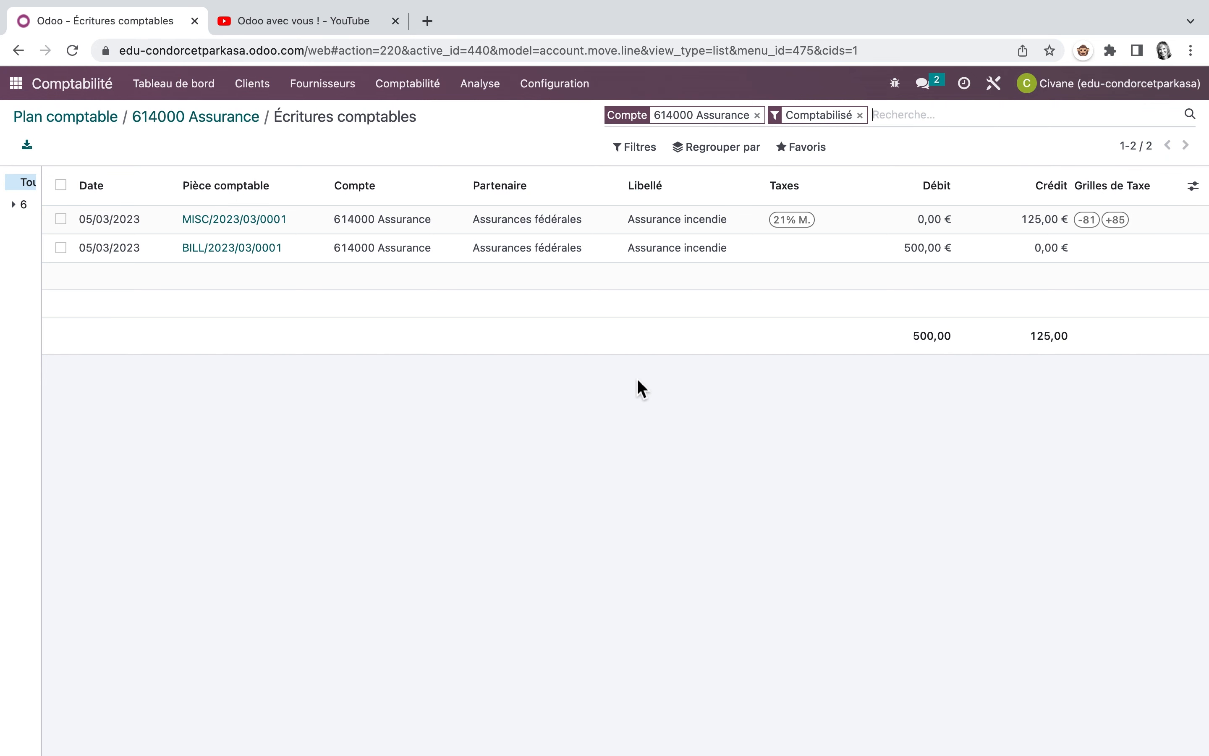
Include unposted entries in the list of journal items for account 614000 Assurance.
{"action": "left_click", "coordinate": [636, 147]}
{"action": "left_click", "coordinate": [649, 177]}
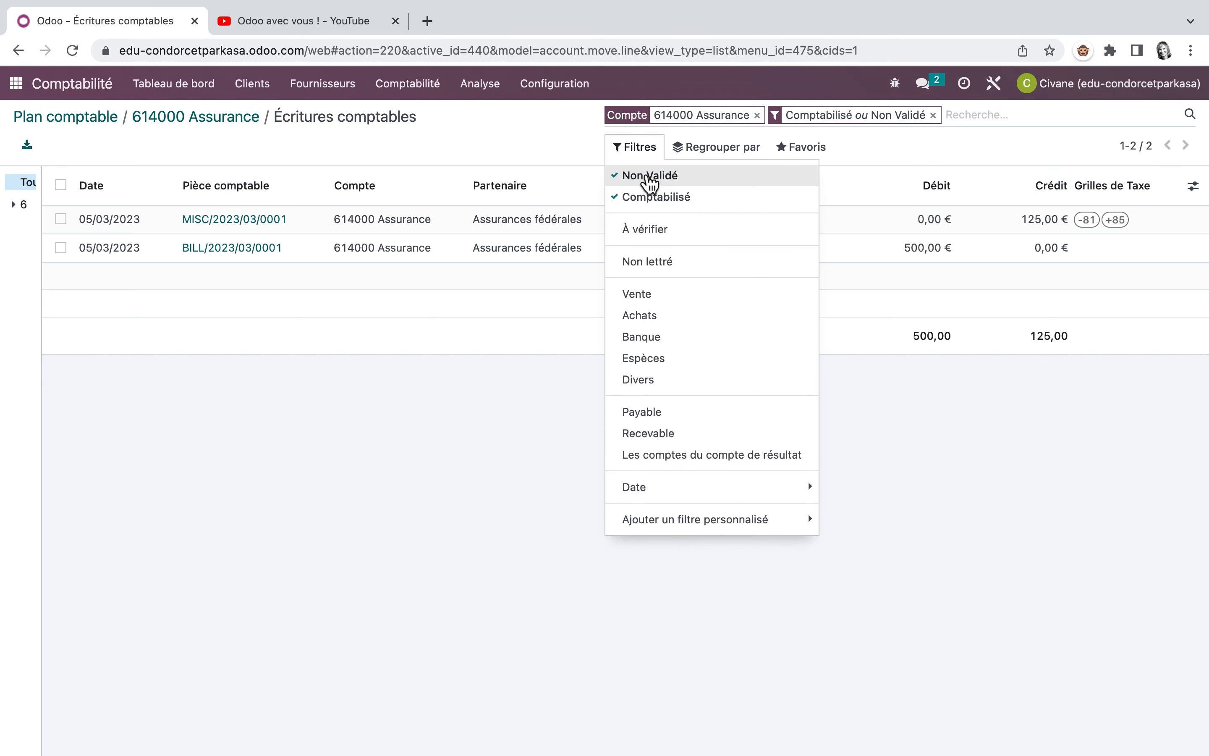
{"action": "left_click", "coordinate": [378, 501]}
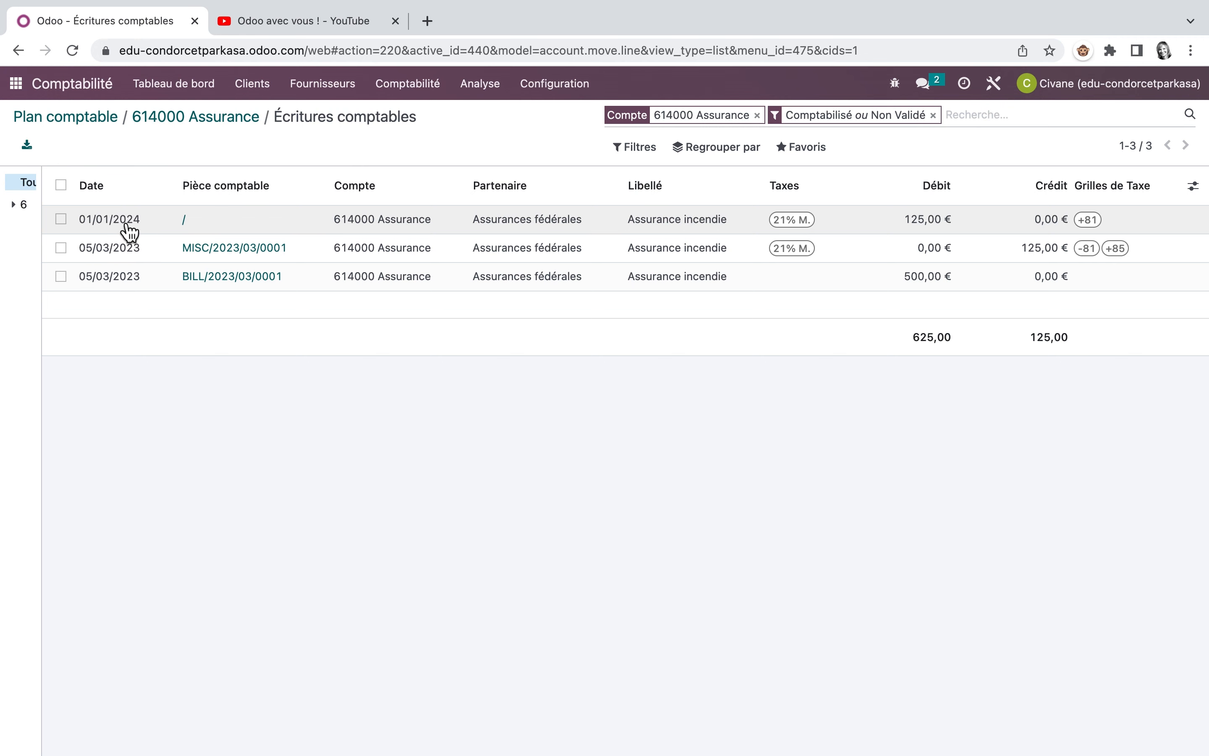
View the full list of journal items for all accounts with both posted and unposted entries included.
{"action": "left_click", "coordinate": [420, 85]}
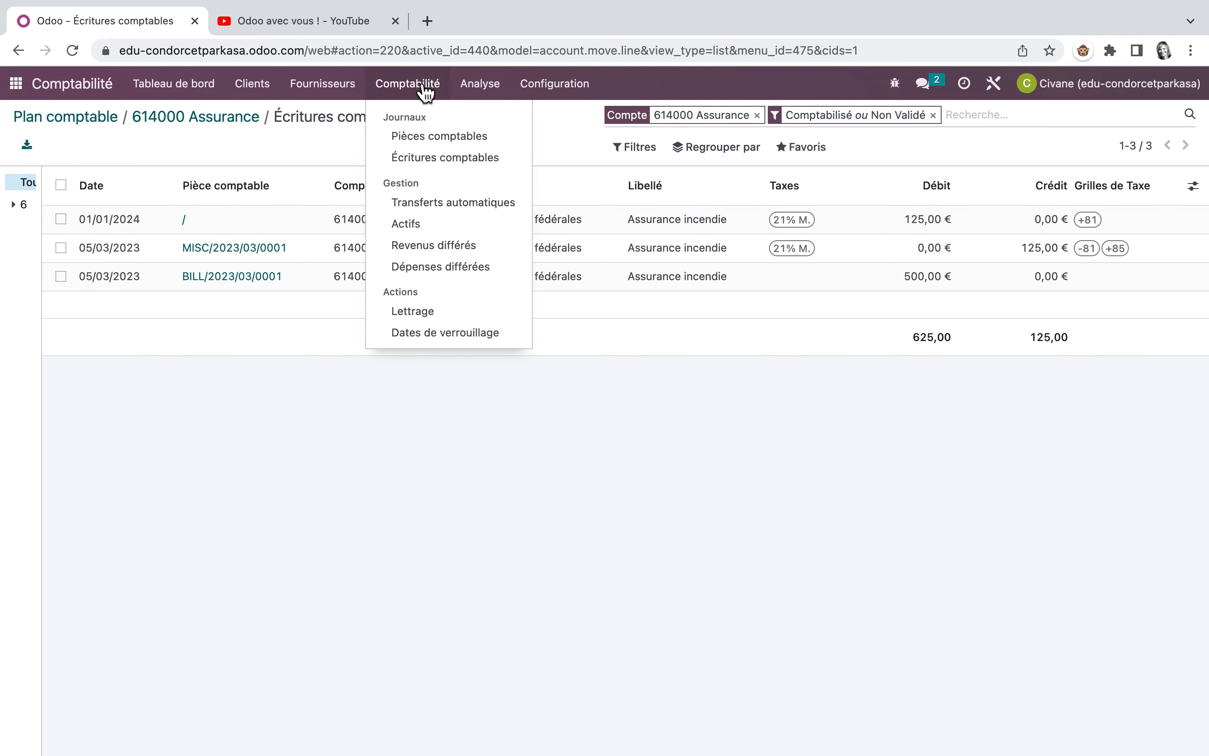
{"action": "left_click", "coordinate": [436, 171]}
{"action": "left_click", "coordinate": [645, 147]}
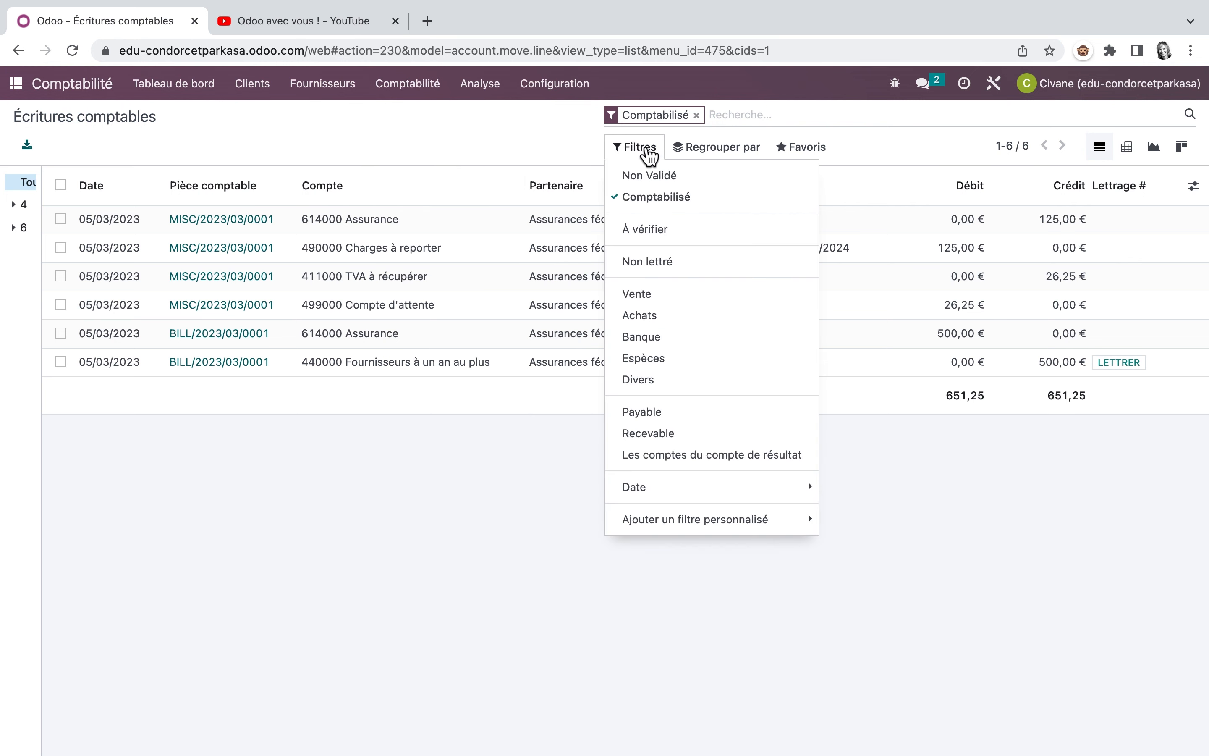
{"action": "left_click", "coordinate": [650, 175]}
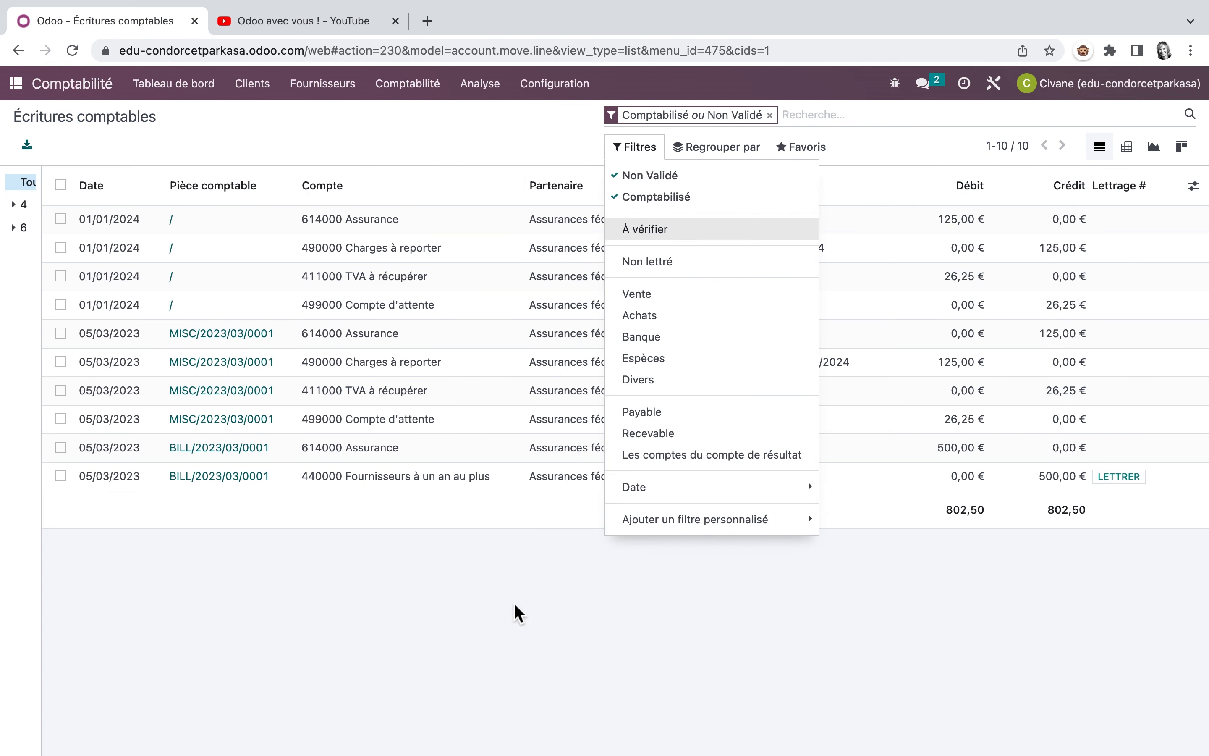
{"action": "left_click", "coordinate": [518, 612]}
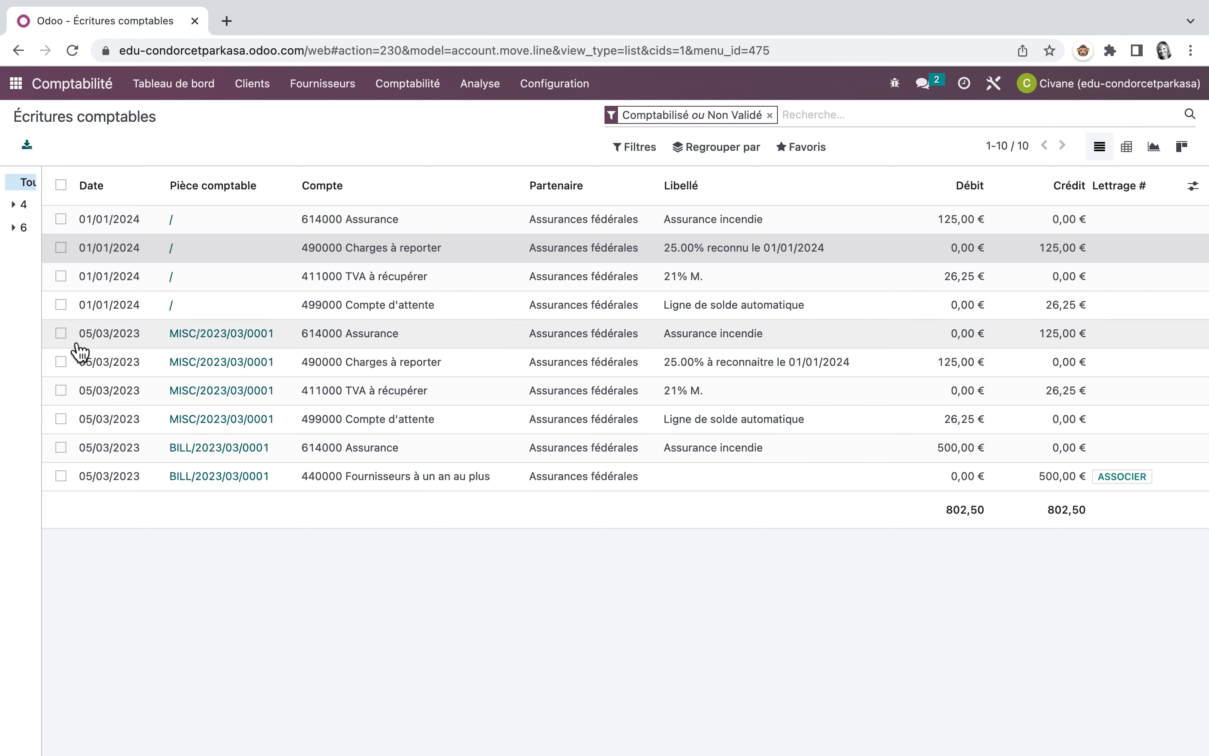
Select the four MISC/2023/03/0001 lines and the bill's 614000 Assurance line, and call up Écritures automatiques for them.
{"action": "left_click", "coordinate": [61, 333]}
{"action": "left_click", "coordinate": [61, 362]}
{"action": "left_click", "coordinate": [61, 391]}
{"action": "left_click", "coordinate": [61, 419]}
{"action": "left_click", "coordinate": [61, 447]}
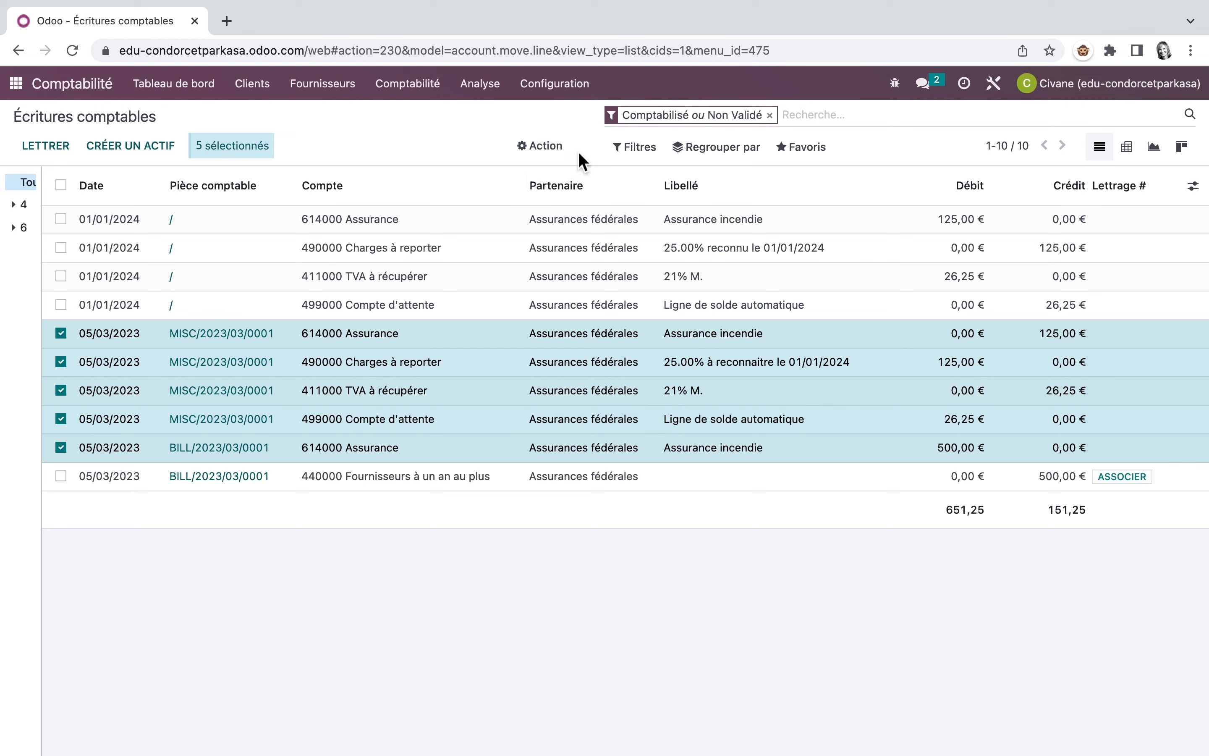
{"action": "left_click", "coordinate": [544, 150]}
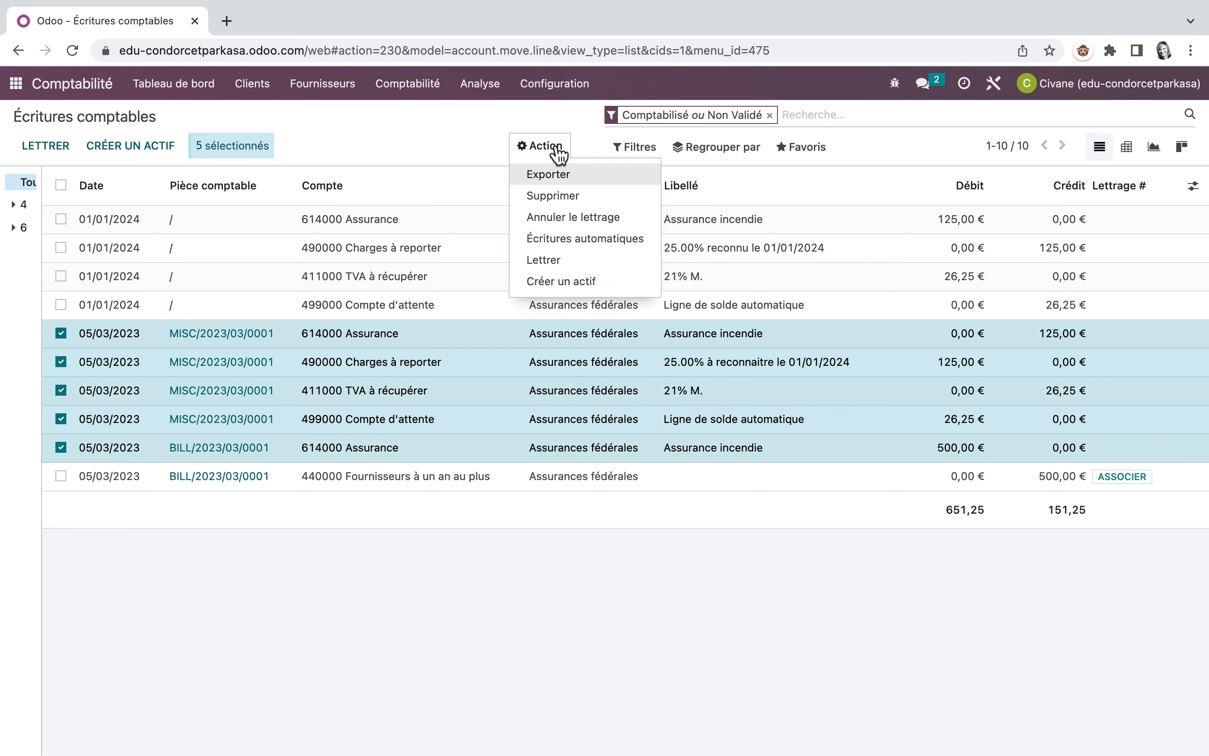
{"action": "left_click", "coordinate": [580, 245]}
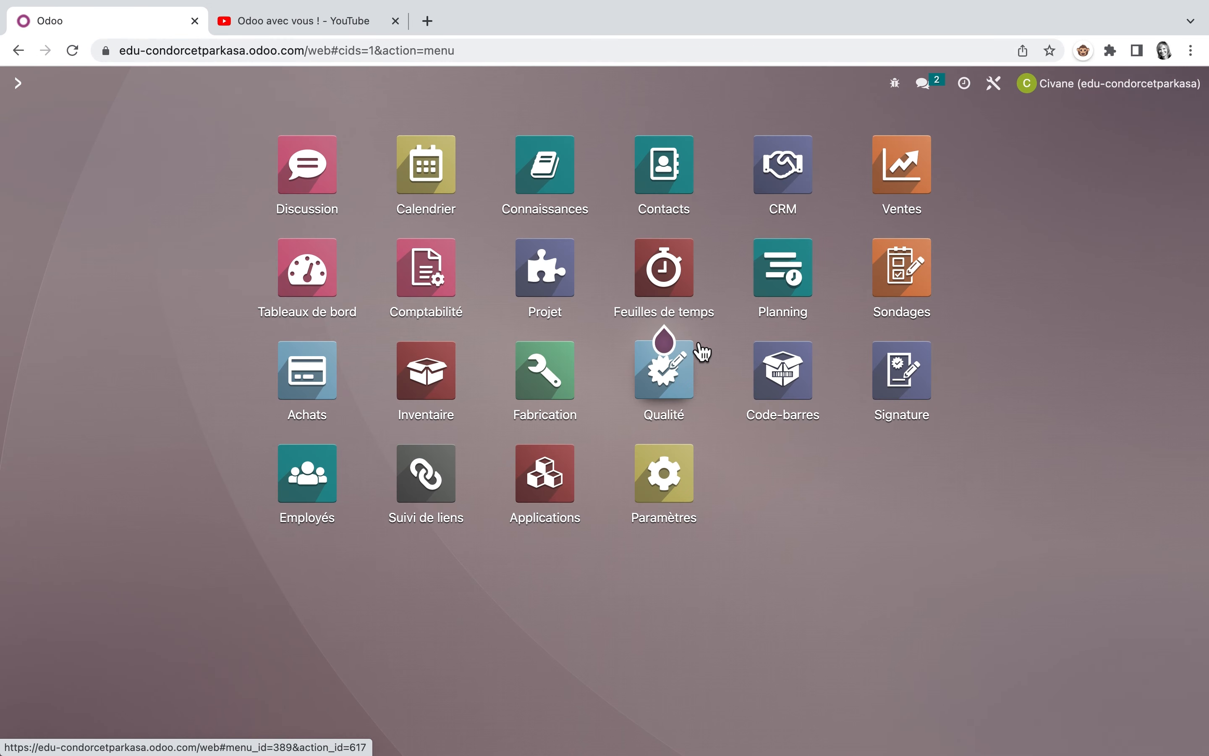
Switch to YouTube and browse the recent videos of the Odoo avec vous ! channel.
{"action": "left_click", "coordinate": [342, 24]}
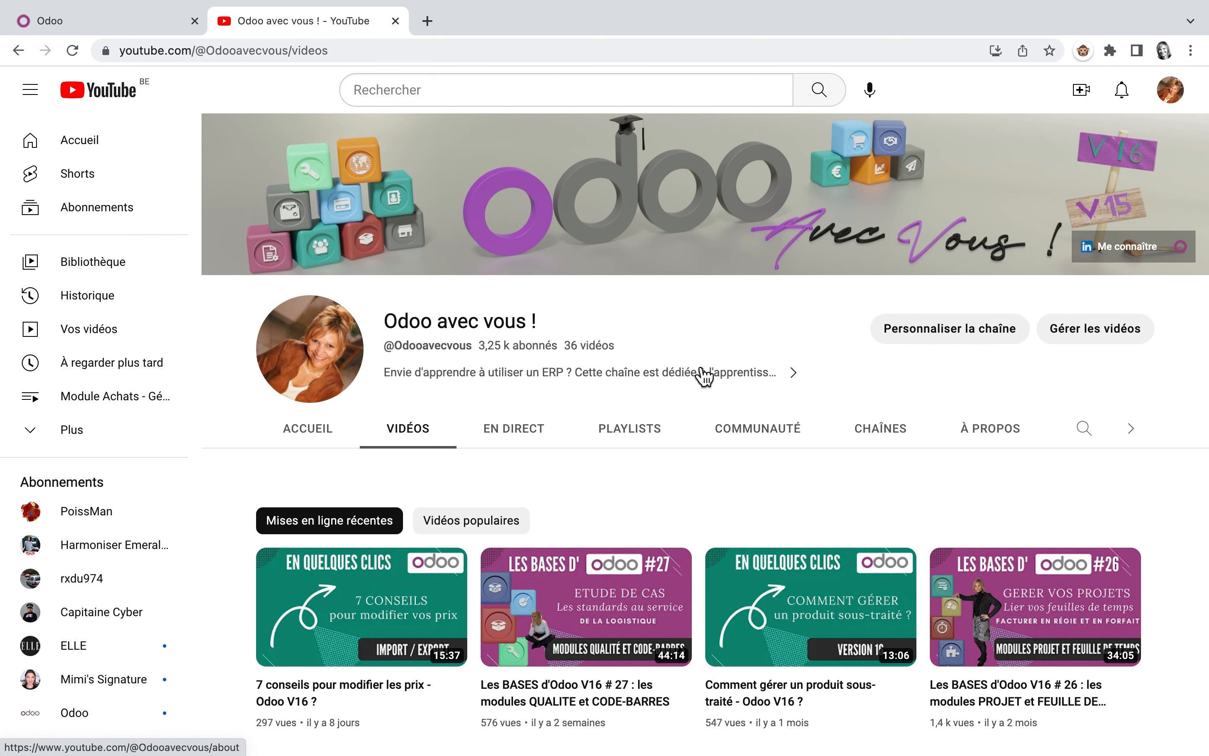
{"action": "scroll", "coordinate": [652, 472], "scroll_direction": "down", "scroll_amount": 5}
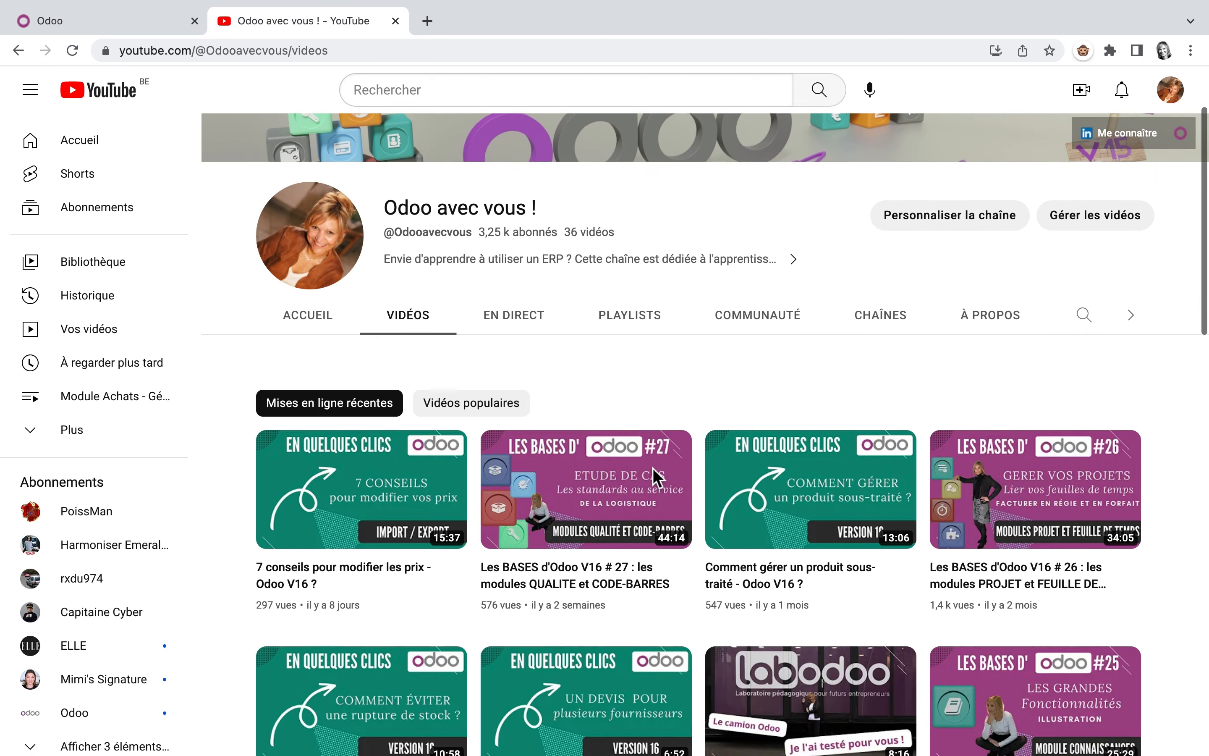
{"action": "scroll", "coordinate": [659, 480], "scroll_direction": "down", "scroll_amount": 5}
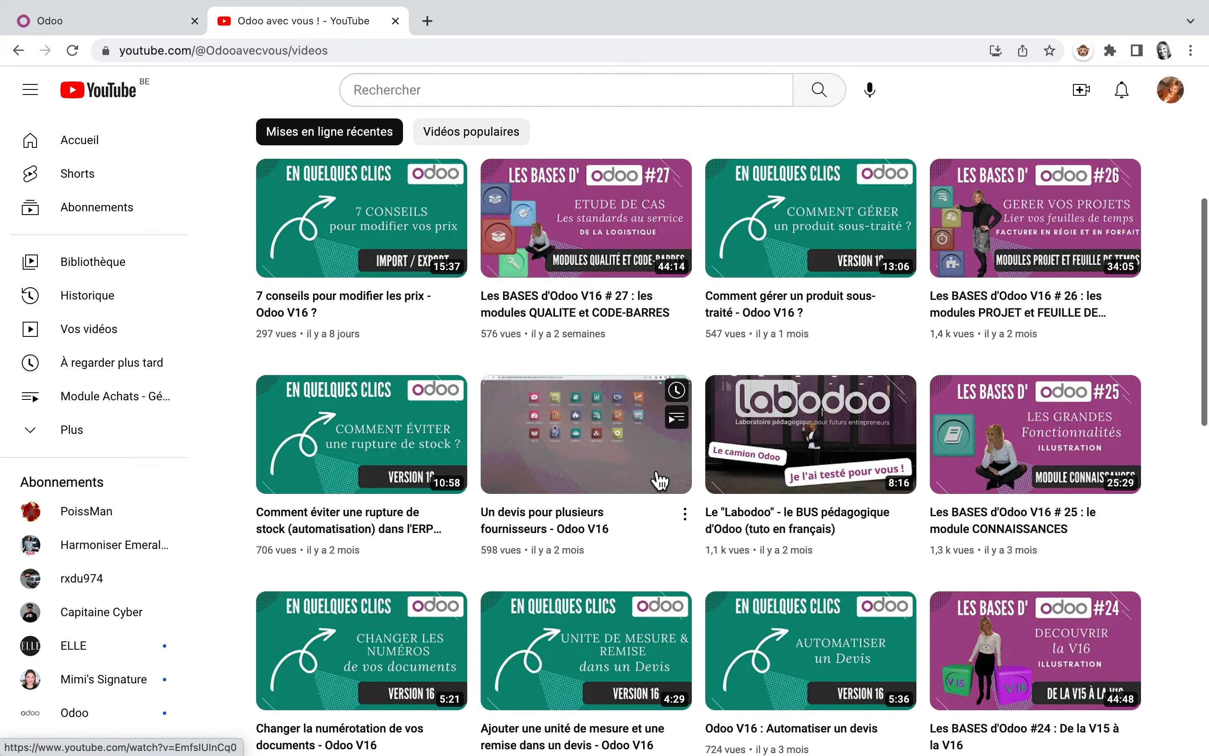
{"action": "scroll", "coordinate": [660, 480], "scroll_direction": "down", "scroll_amount": 2}
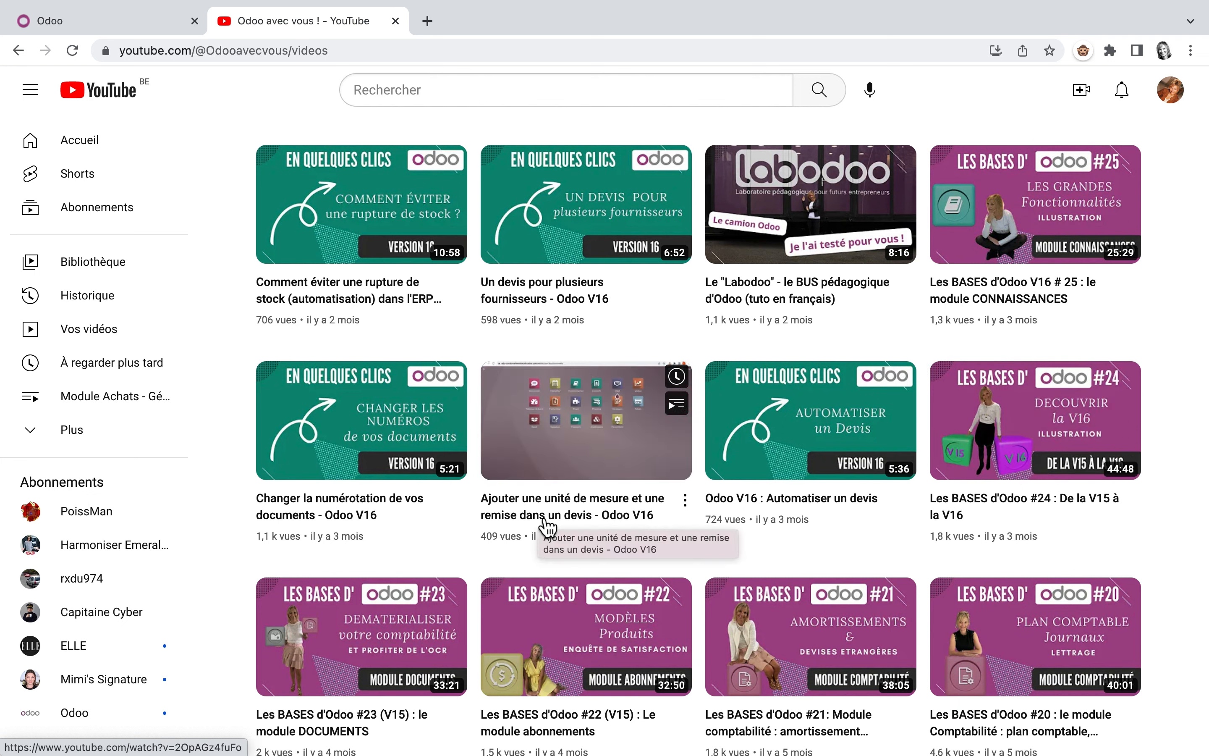
{"action": "scroll", "coordinate": [786, 328], "scroll_direction": "up", "scroll_amount": 5}
{"action": "scroll", "coordinate": [785, 328], "scroll_direction": "up", "scroll_amount": 7}
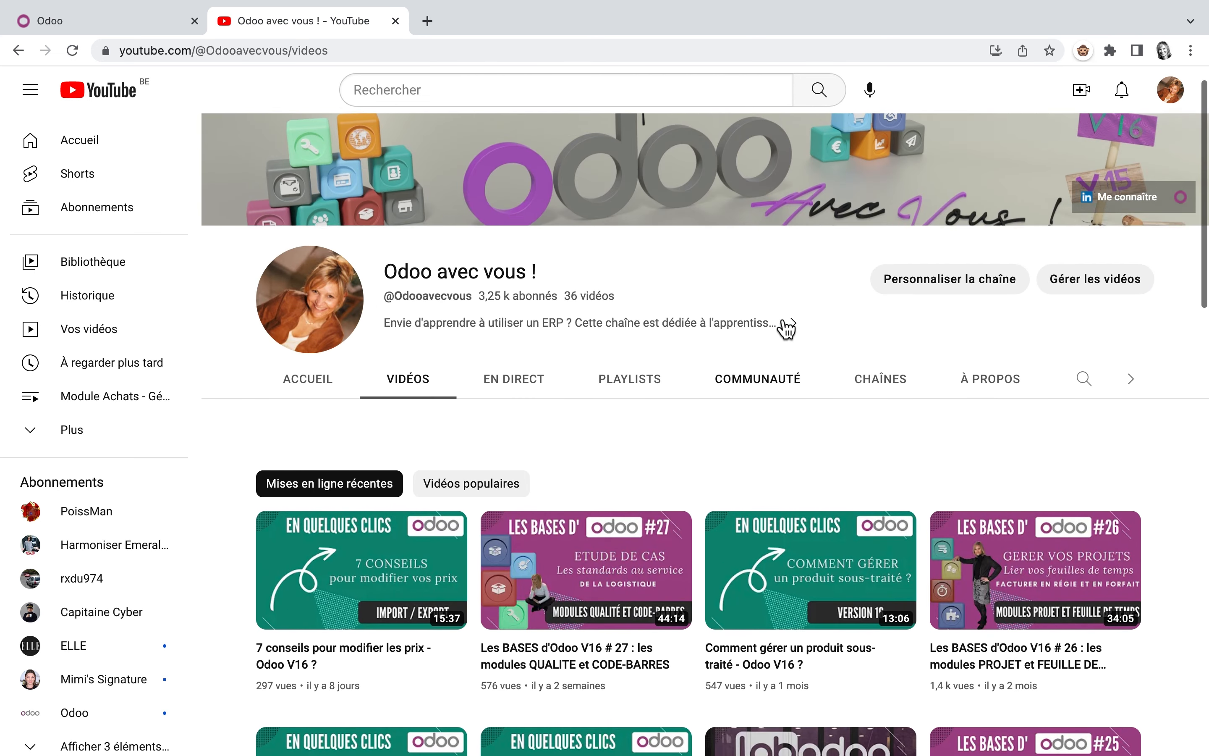